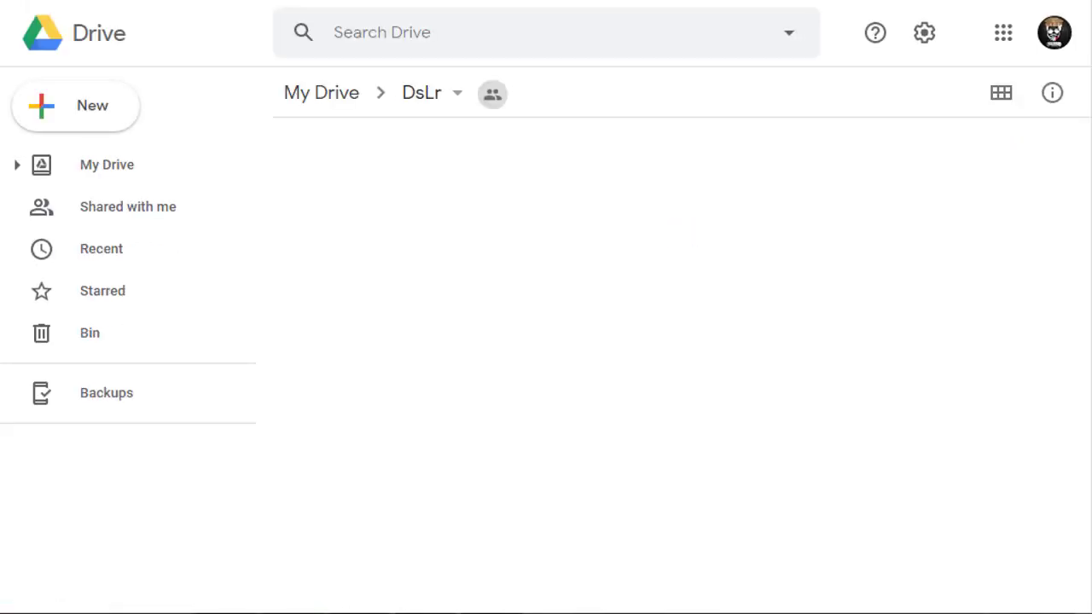
- Download vignette (1).png from the DsLr folder in Google Drive
right_click(418, 195)
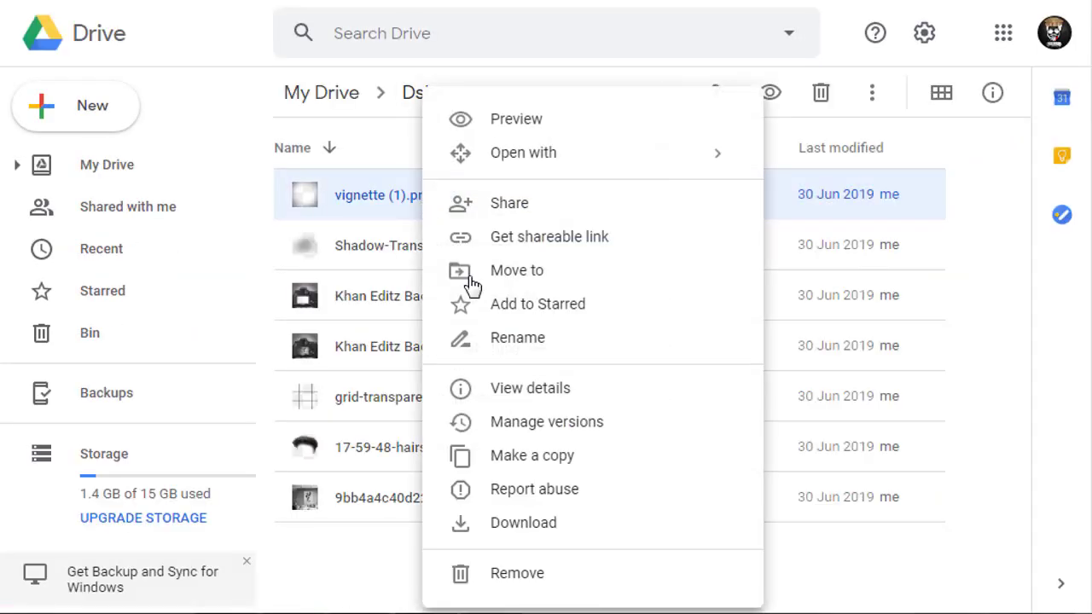
left_click(523, 522)
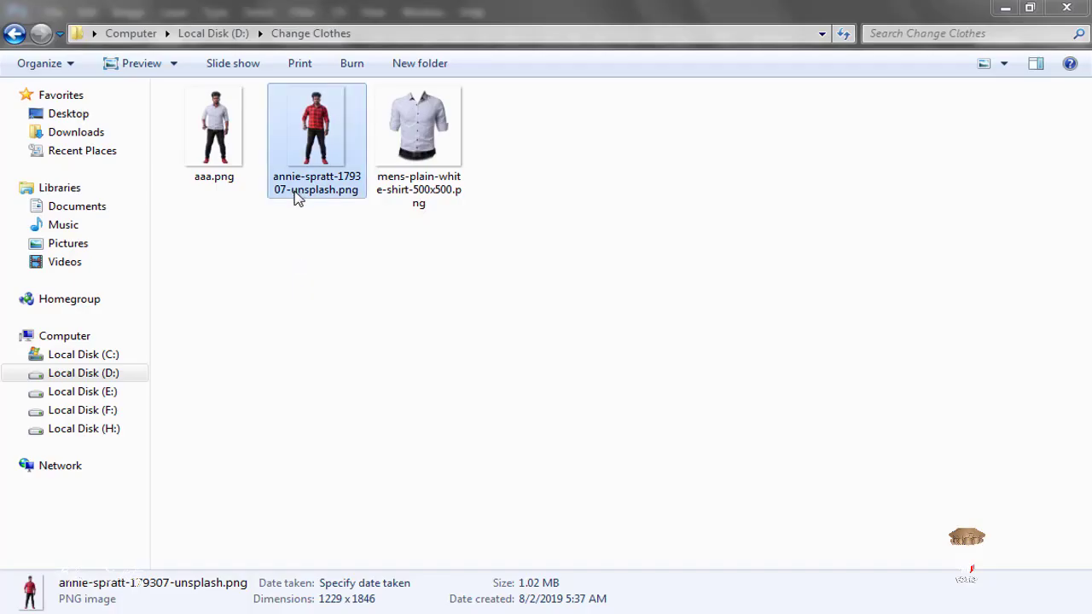
- Switch to Photoshop by opening annie-spratt-179307-unsplash.png and mens-plain-white-shirt-500x500.png from the Change Clothes folder in it
left_click_drag(295, 200, 231, 453)
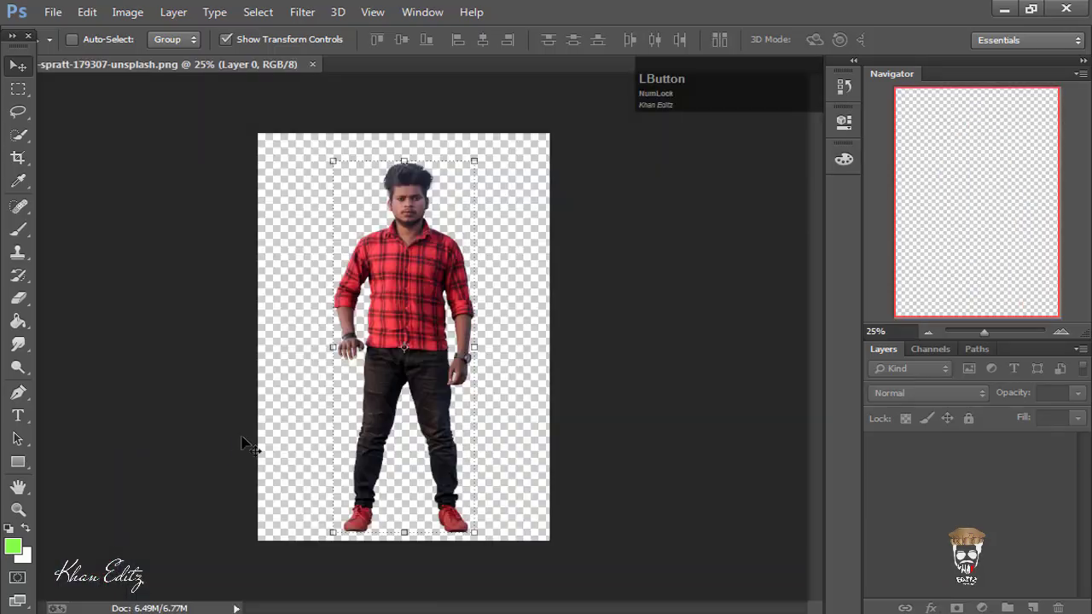
scroll(365, 364, "up", 1)
left_click(109, 609)
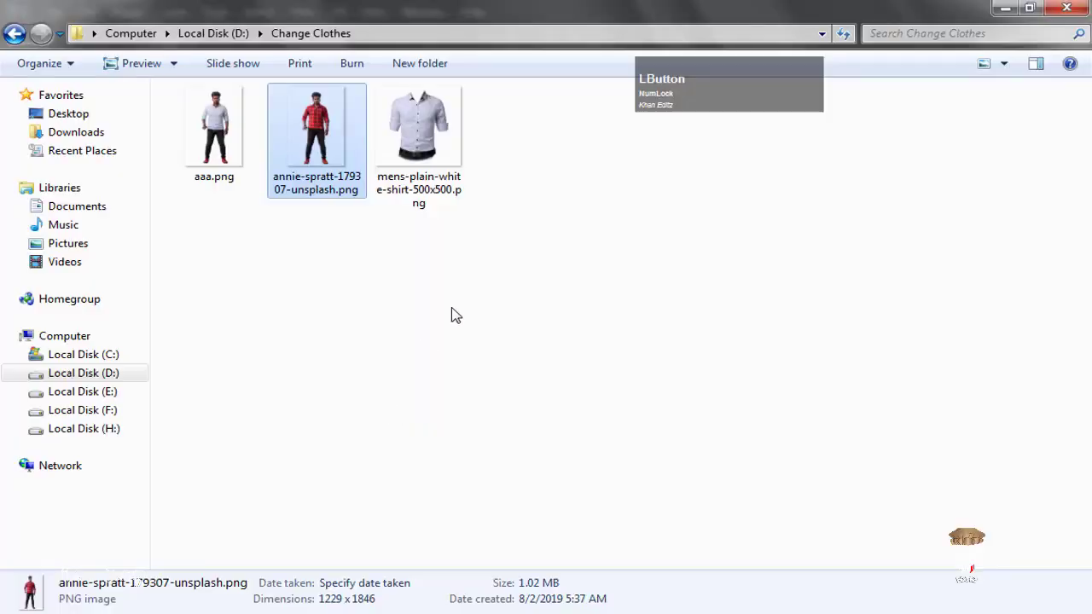
left_click_drag(450, 148, 381, 70)
- Place the white shirt over the man's red shirt as a new layer and scale it up to about 155%
left_click_drag(452, 182, 558, 138)
scroll(493, 219, "up", 5)
scroll(410, 248, "up", 2)
left_click_drag(491, 168, 517, 197)
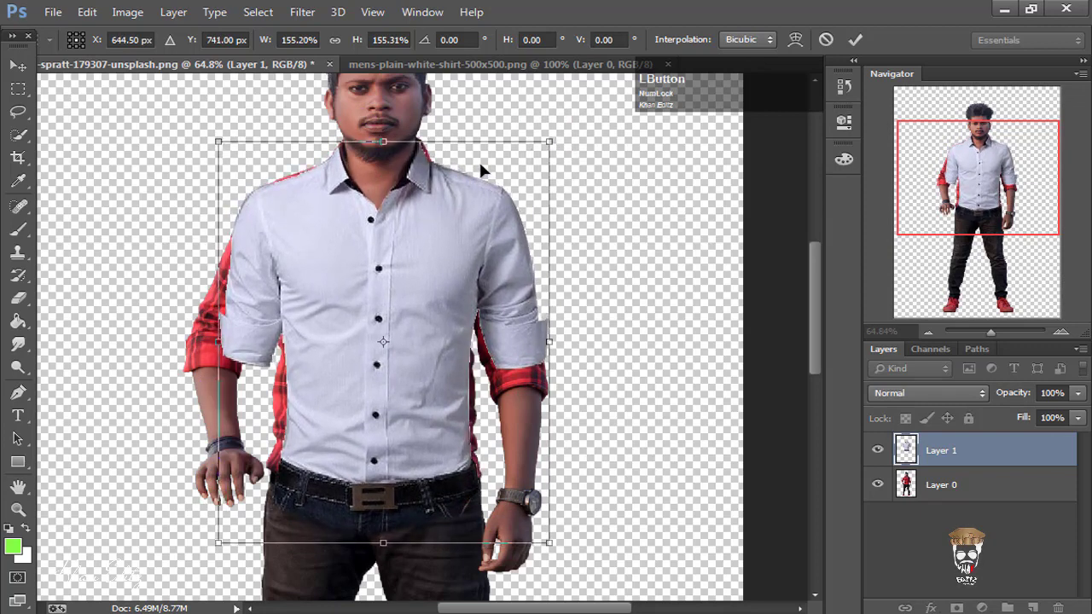
key("v")
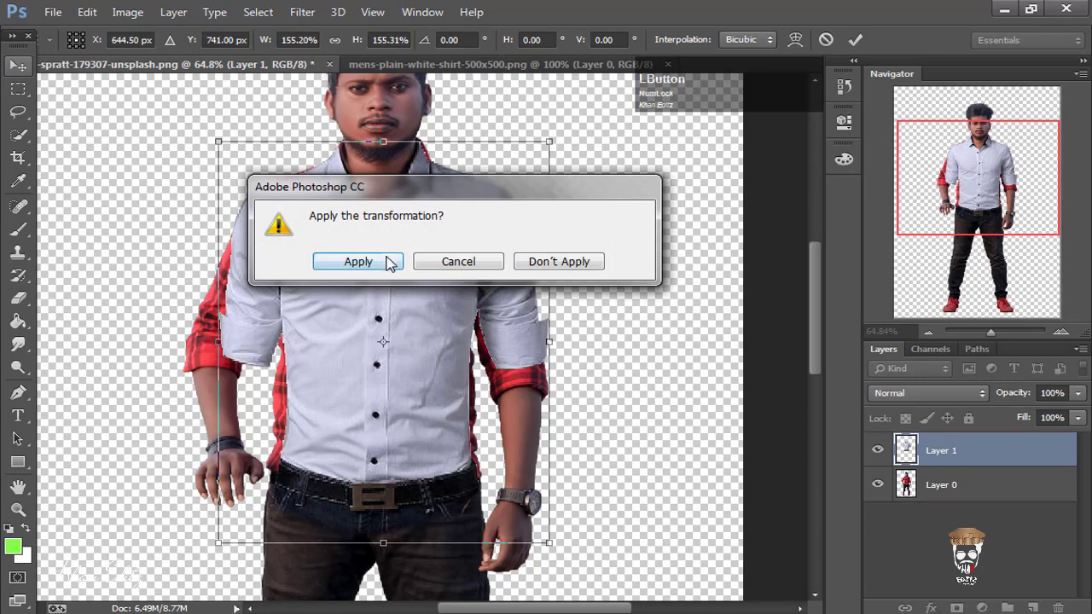
left_click(388, 262)
- Set the white shirt layer's opacity to 59% and start a Warp transform on it
left_click_drag(1042, 415, 1040, 417)
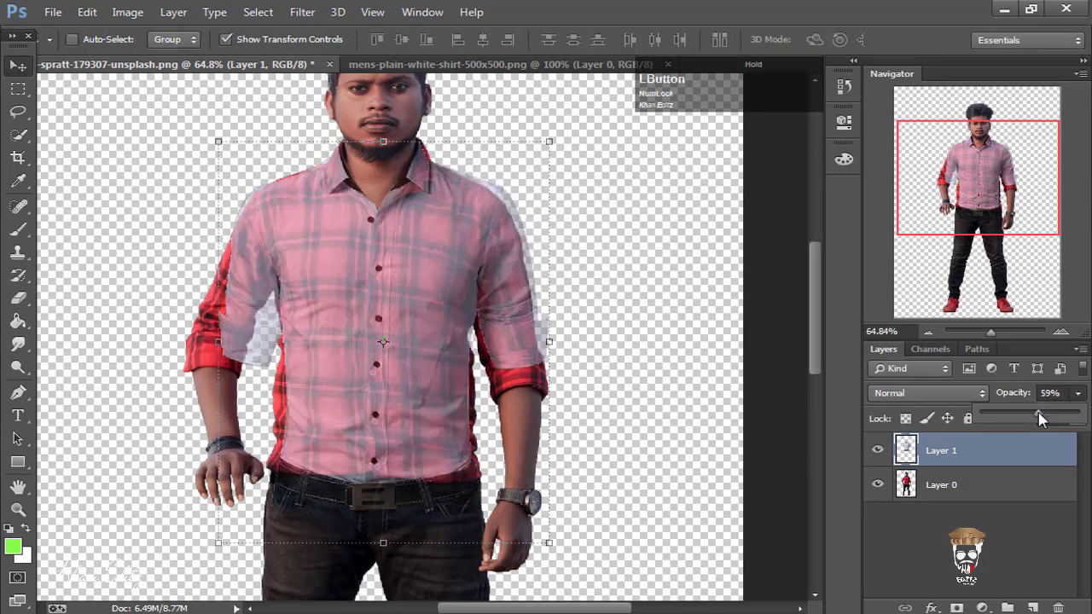
left_click(85, 12)
left_click(373, 337)
right_click(550, 369)
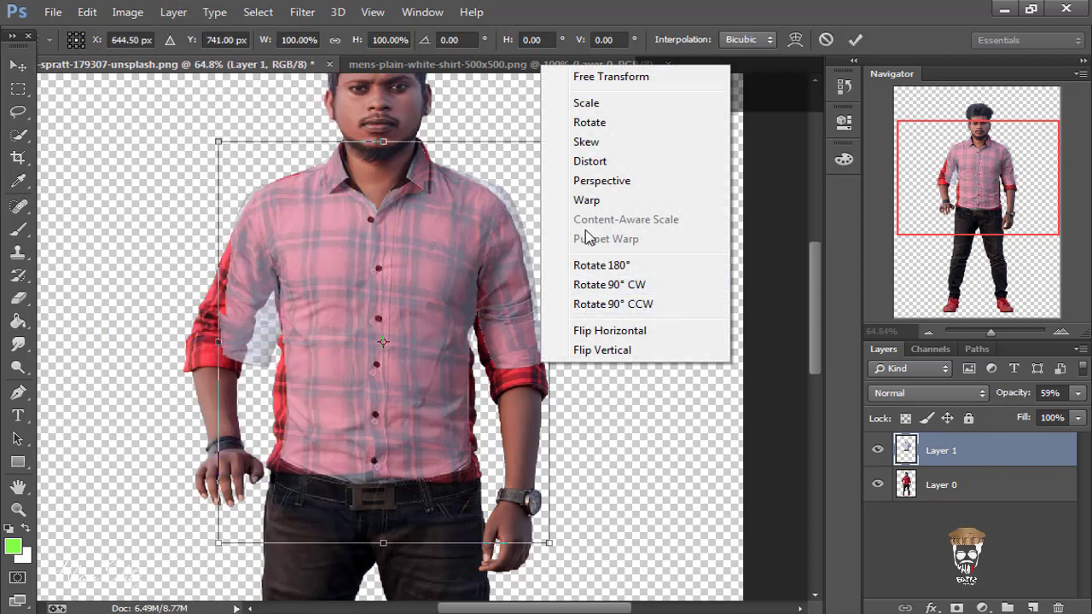
left_click(586, 201)
- Warp the white shirt's collar and neckline to follow the plaid shirt's collar around the man's neck
scroll(366, 154, "up", 8)
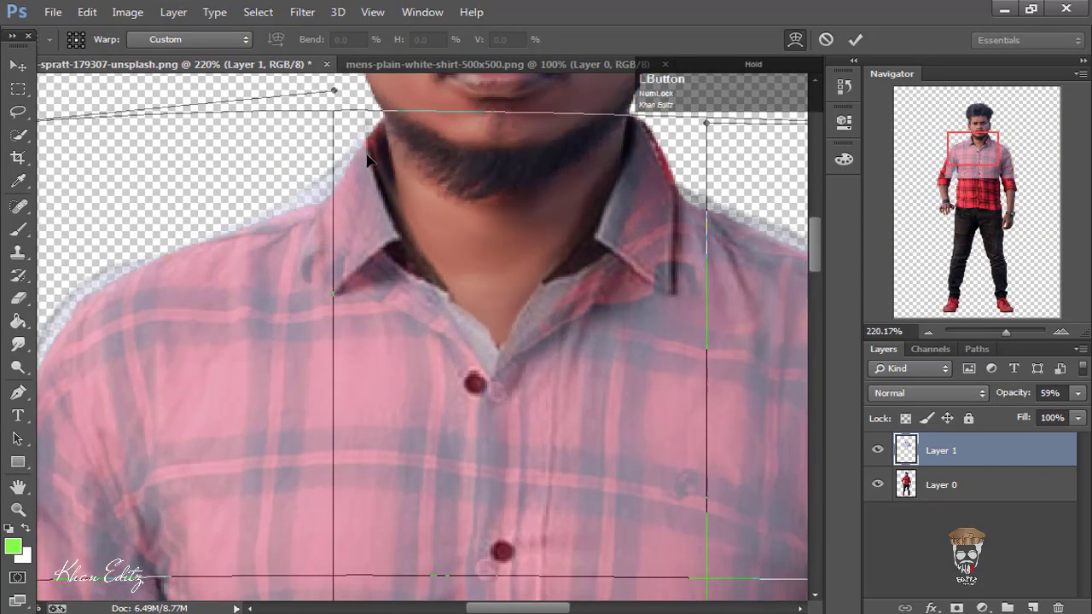
left_click_drag(366, 158, 376, 157)
scroll(690, 150, "up", 2)
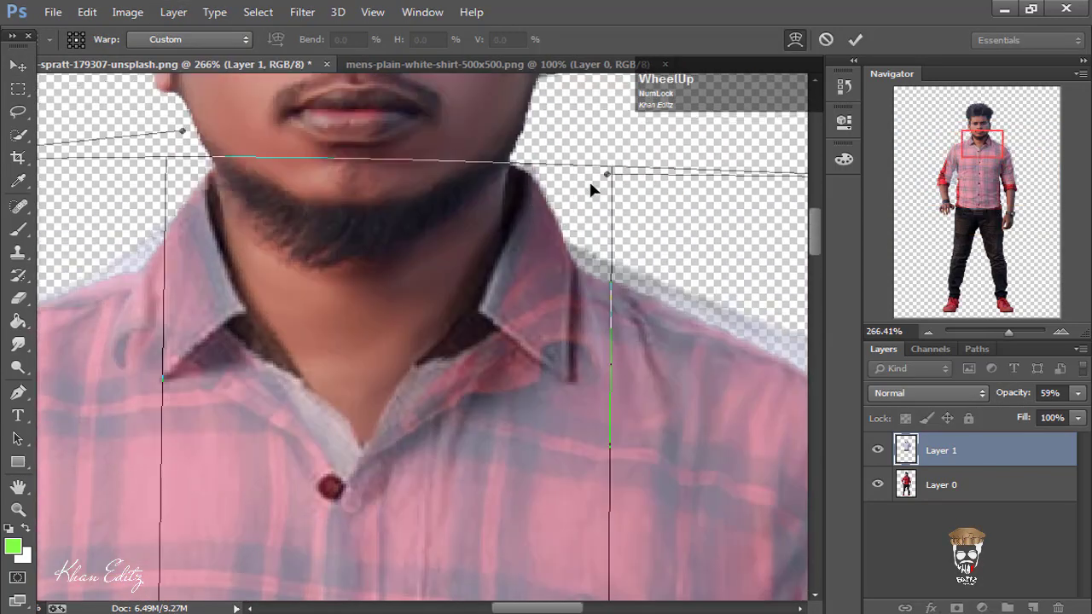
left_click_drag(539, 194, 520, 209)
left_click_drag(375, 338, 395, 330)
scroll(395, 331, "down", 8)
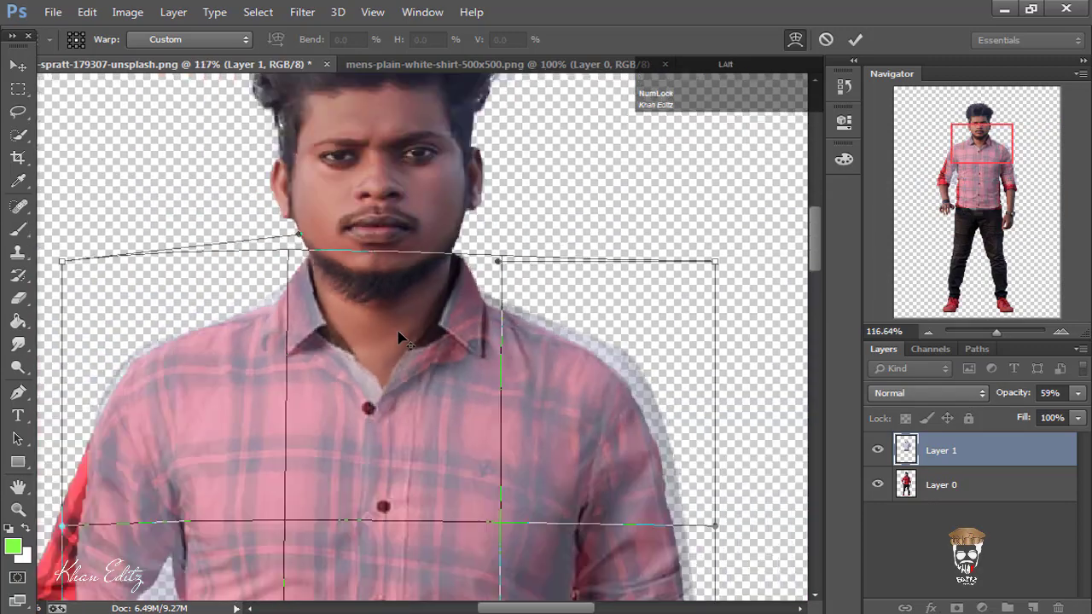
- Warp the white shirt's bracelet-arm side outward so its sleeve covers the plaid sleeve underneath
left_click_drag(112, 512, 285, 218)
left_click_drag(307, 288, 391, 285)
scroll(390, 287, "down", 4)
scroll(689, 312, "up", 5)
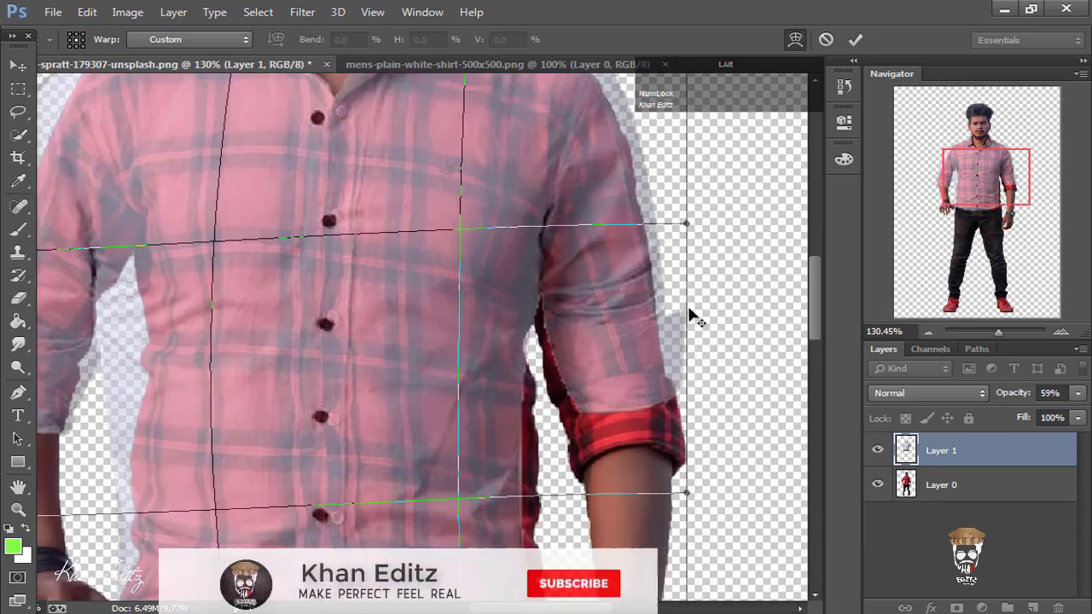
- Stretch the white shirt's watch-arm sleeve down and outward over the plaid sleeve and cuff
scroll(683, 317, "down", 1)
left_click_drag(498, 359, 520, 361)
left_click_drag(650, 360, 634, 407)
left_click_drag(675, 234, 690, 242)
left_click_drag(664, 547, 699, 550)
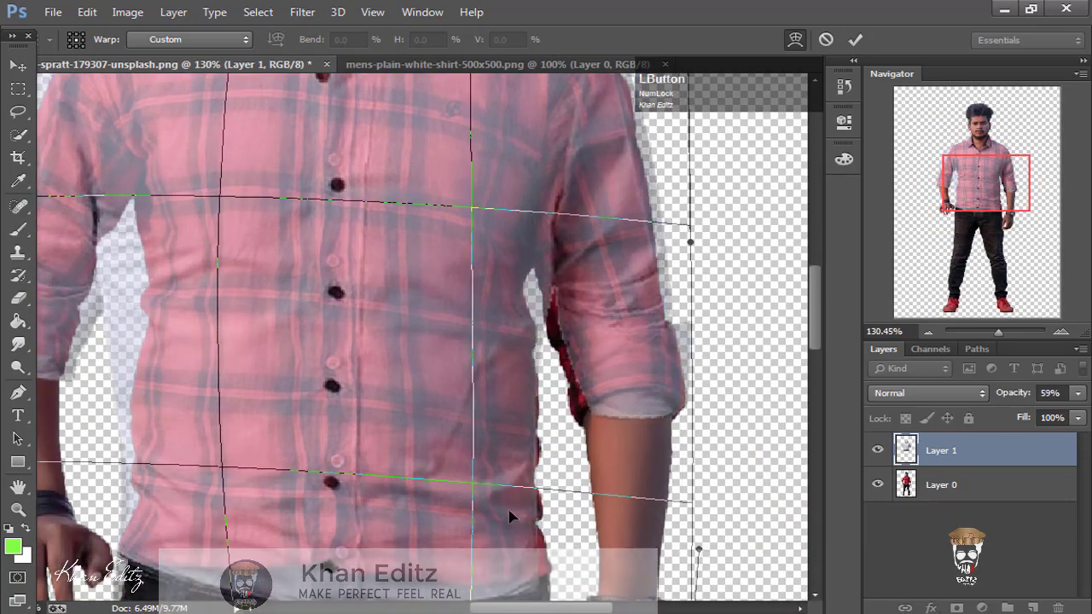
- Reshape the warp's outer edge on the watch-arm side, bulging it at the sleeve and pulling it in near the wrist
scroll(542, 492, "down", 4)
left_click_drag(503, 486, 524, 487)
left_click_drag(629, 484, 596, 481)
left_click_drag(622, 341, 690, 349)
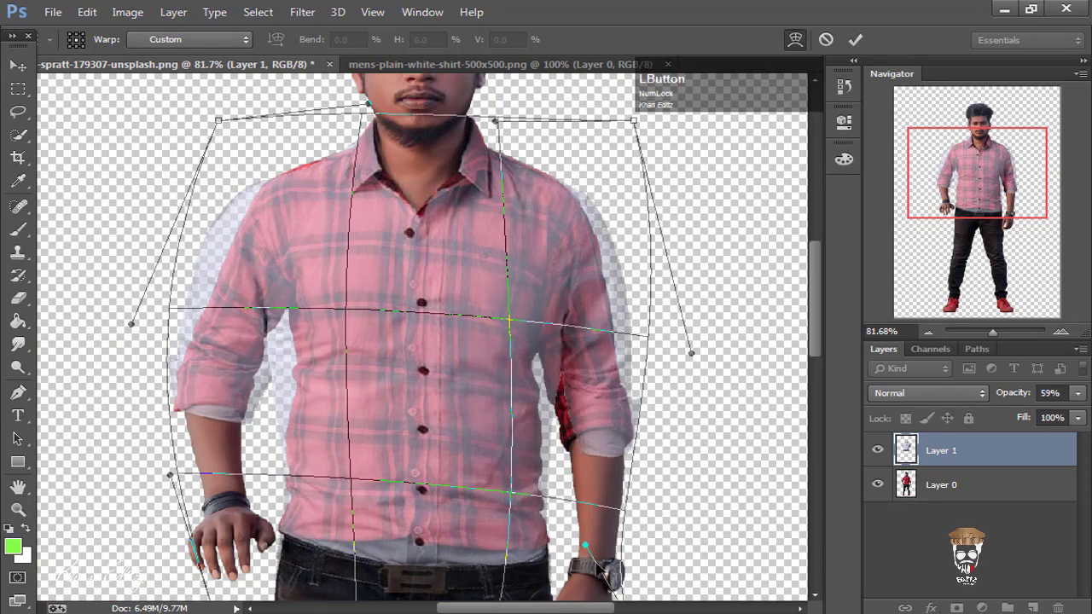
- Warp the white shirt's lower side and hem on the watch-arm side to cover the plaid shirt at the waist
scroll(641, 392, "up", 4)
scroll(512, 315, "down", 2)
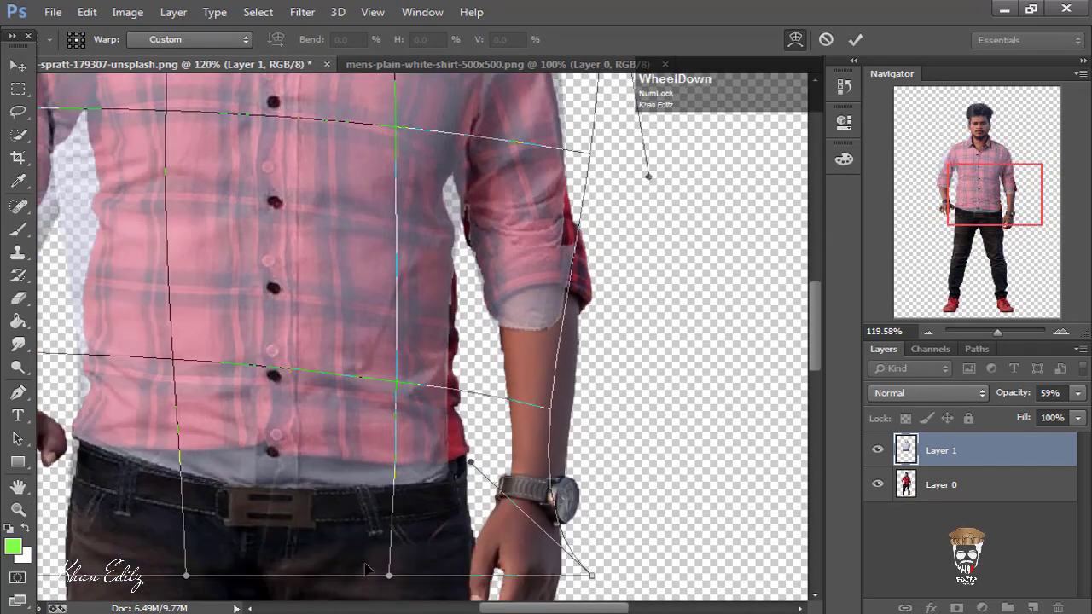
left_click_drag(389, 573, 483, 557)
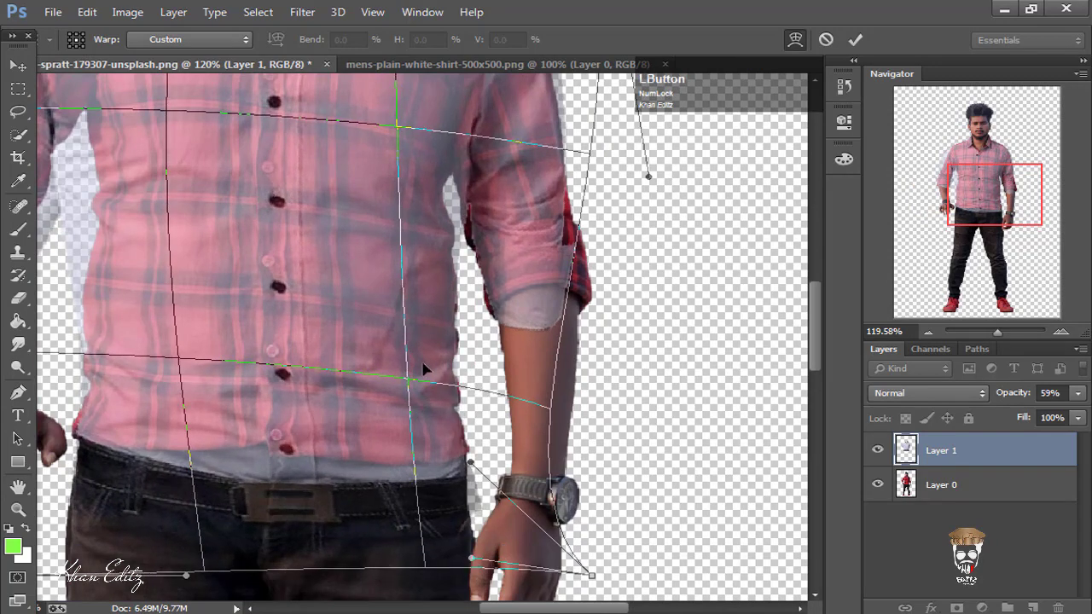
left_click_drag(406, 383, 414, 378)
scroll(534, 277, "up", 3)
left_click_drag(526, 499, 577, 484)
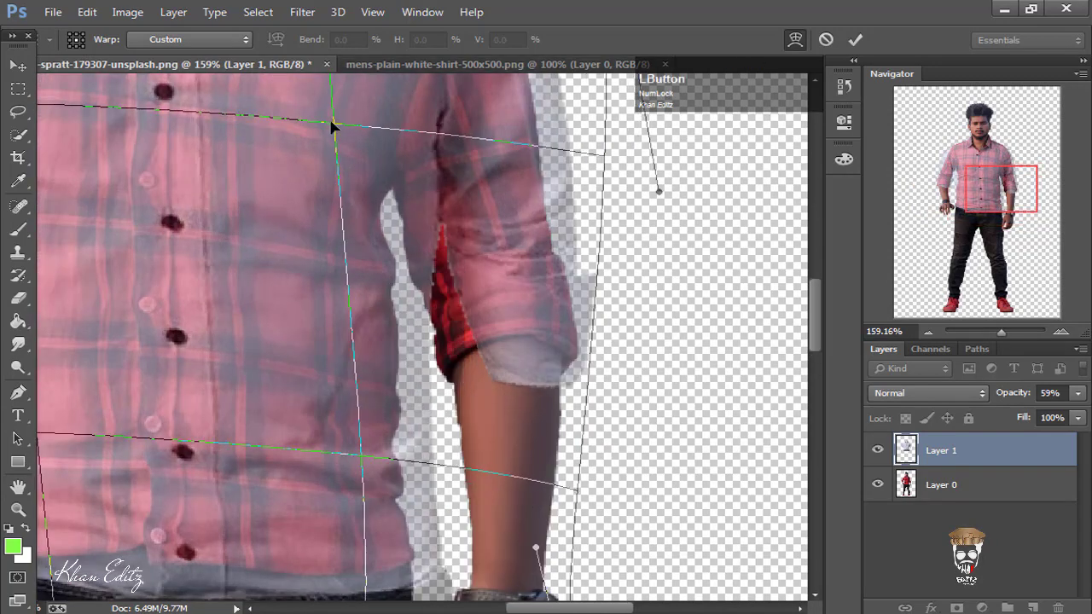
- Refine the warp around the watch-arm elbow and rolled cuff so the white sleeve follows the arm
left_click_drag(332, 124, 292, 129)
left_click_drag(656, 191, 642, 224)
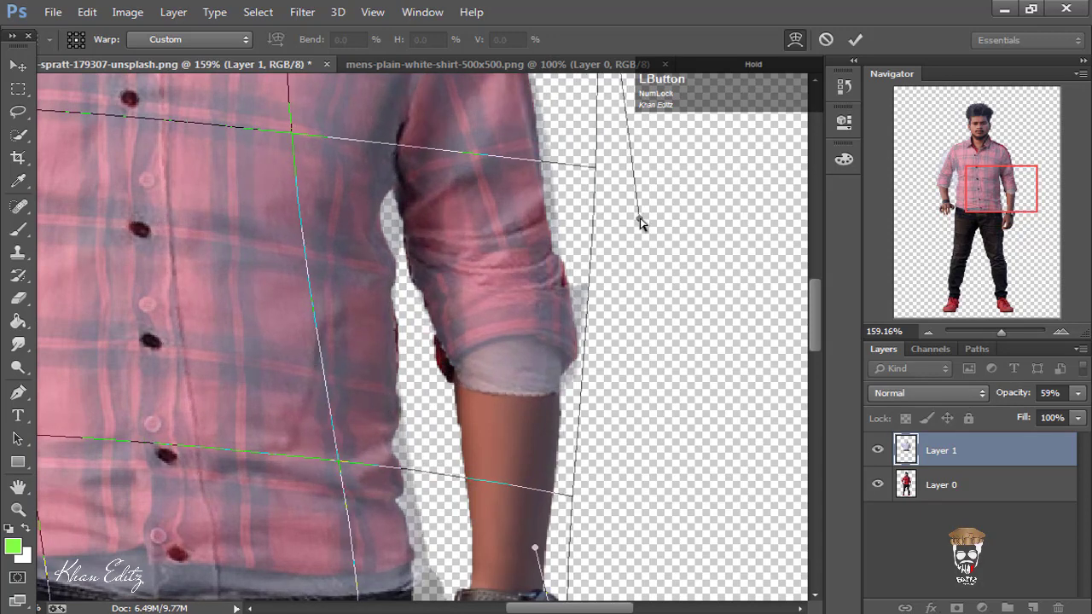
left_click_drag(536, 296, 502, 317)
left_click_drag(282, 140, 525, 335)
left_click_drag(595, 241, 640, 244)
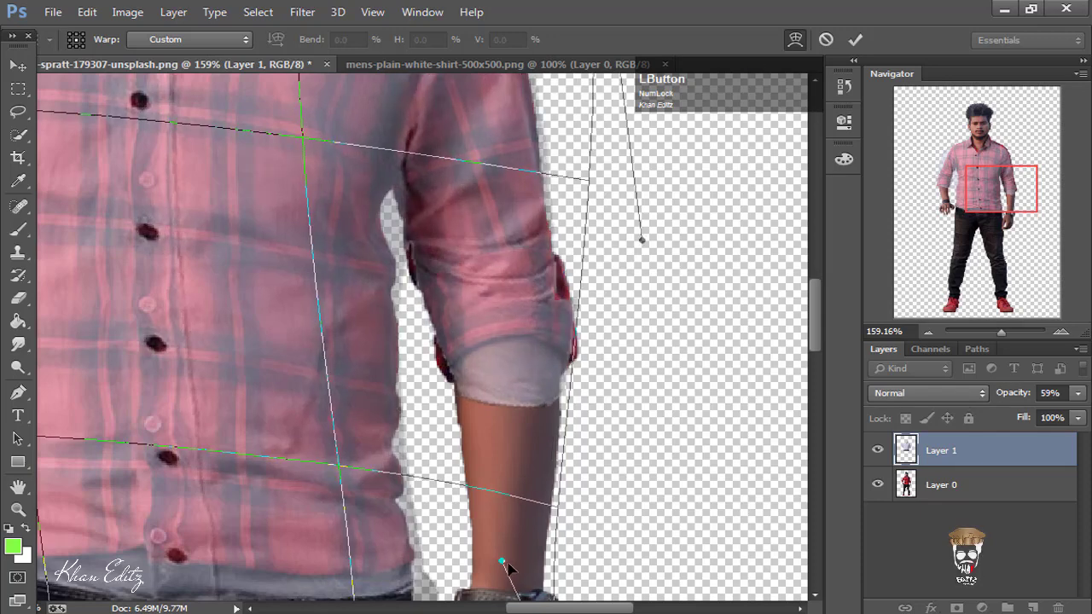
left_click_drag(508, 563, 541, 559)
mouse_move(498, 351)
left_mouse_down()
mouse_move(500, 364)
mouse_move(483, 364)
mouse_move(495, 364)
mouse_move(487, 343)
left_mouse_up()
scroll(487, 343, "down", 1)
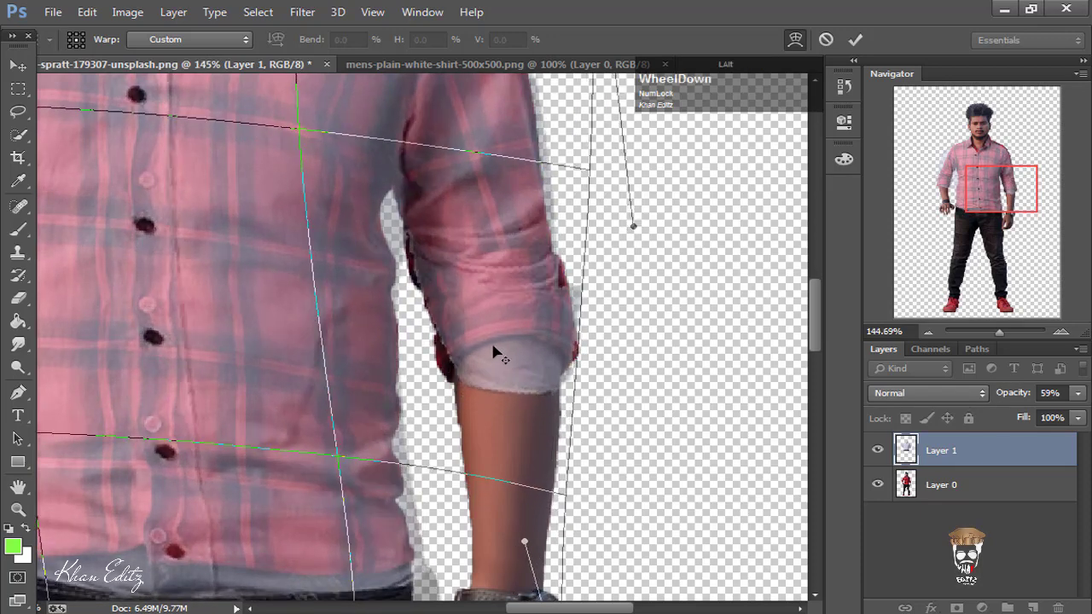
- Adjust the warp at the rolled cuff of the bracelet arm
scroll(493, 344, "down", 4)
scroll(170, 293, "up", 11)
left_click_drag(306, 348, 291, 354)
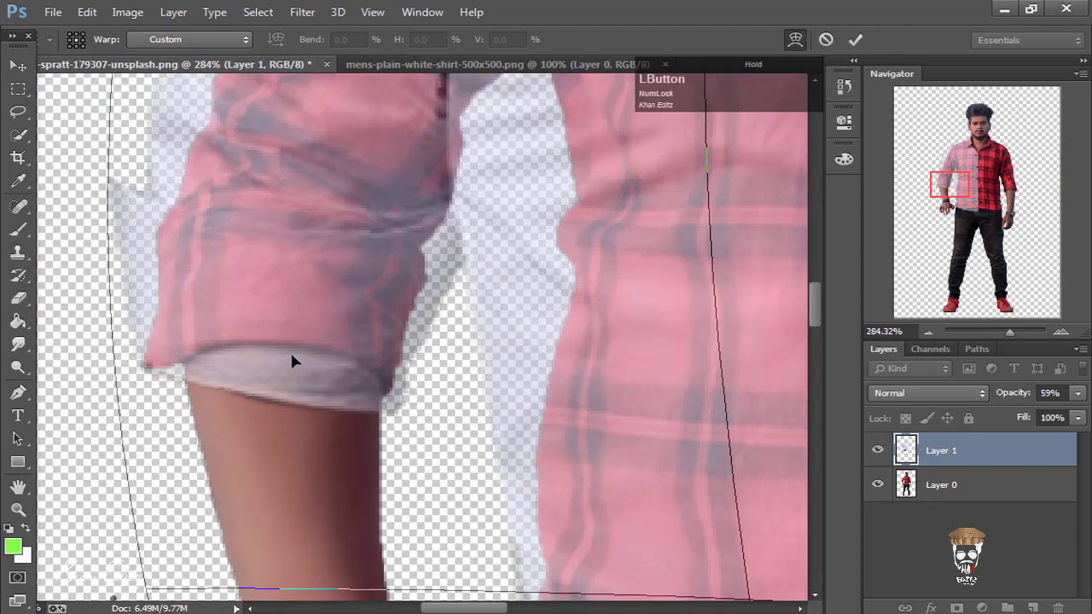
scroll(298, 354, "down", 11)
scroll(731, 163, "up", 12)
scroll(655, 247, "down", 4)
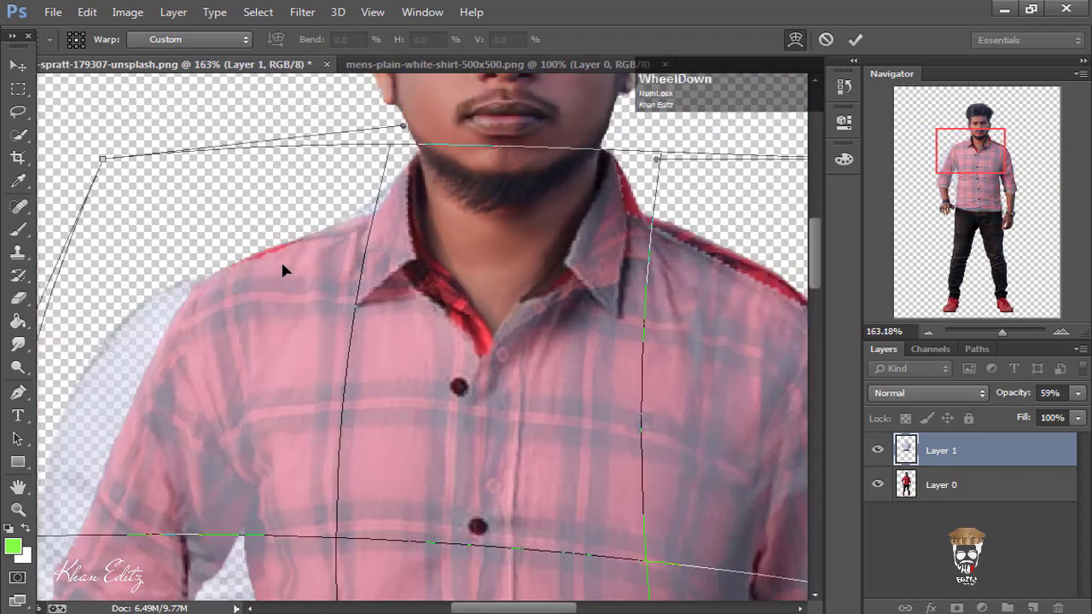
- Warp the shoulders, neckline and collar of the white shirt to cover the exposed red edges
left_click_drag(282, 263, 286, 254)
left_click_drag(468, 327, 480, 320)
scroll(642, 258, "right", 2)
left_click_drag(561, 154, 585, 141)
left_click_drag(321, 102, 302, 110)
scroll(334, 152, "down", 3)
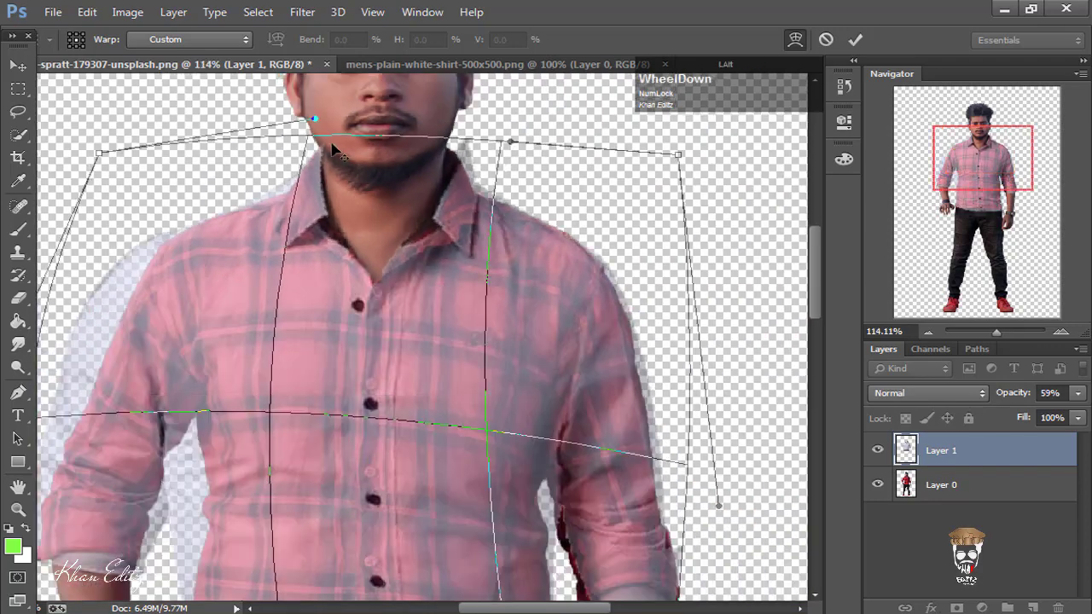
- Shift the watch-arm side of the warp mesh to realign the white sleeve and torso with the plaid shirt
scroll(334, 152, "down", 2)
scroll(545, 410, "up", 4)
scroll(685, 271, "up", 1)
left_click_drag(685, 270, 707, 282)
left_click_drag(524, 348, 503, 346)
scroll(501, 348, "down", 1)
mouse_move(272, 545)
left_mouse_down()
mouse_move(300, 542)
mouse_move(288, 542)
left_mouse_up()
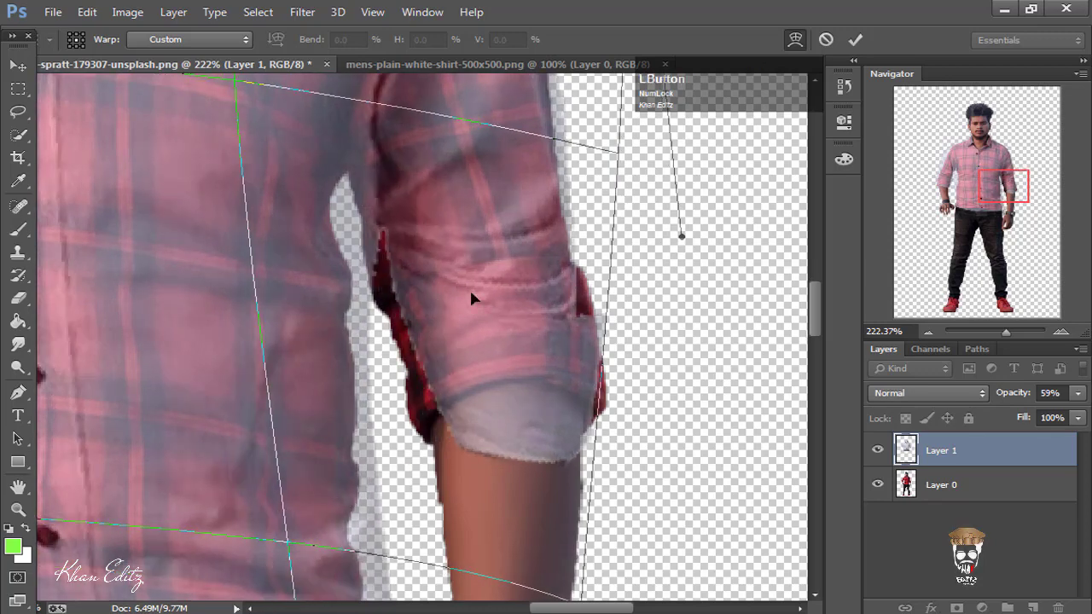
- Move the watch-arm sleeve inward over the inner red edge and bulge the warp's outer edge outward
left_click_drag(471, 294, 445, 303)
left_click_drag(645, 252, 741, 245)
scroll(602, 288, "down", 2)
left_click_drag(586, 277, 560, 285)
left_click_drag(656, 272, 734, 263)
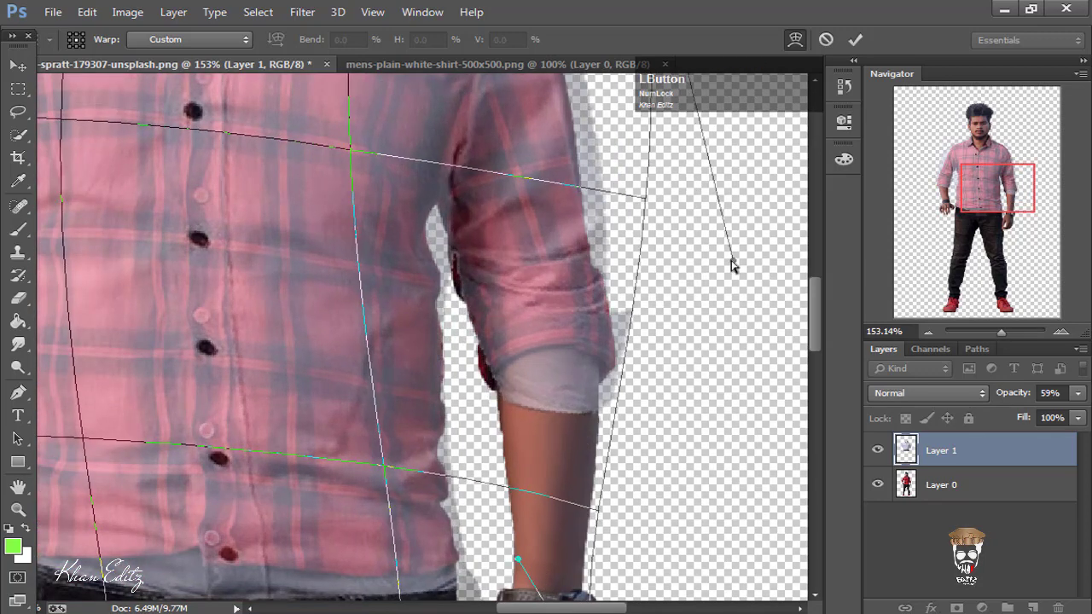
- Raise the warp's upper corner on the watch-arm side to cover the exposed red shoulder edge
scroll(560, 326, "down", 4)
scroll(456, 313, "up", 1)
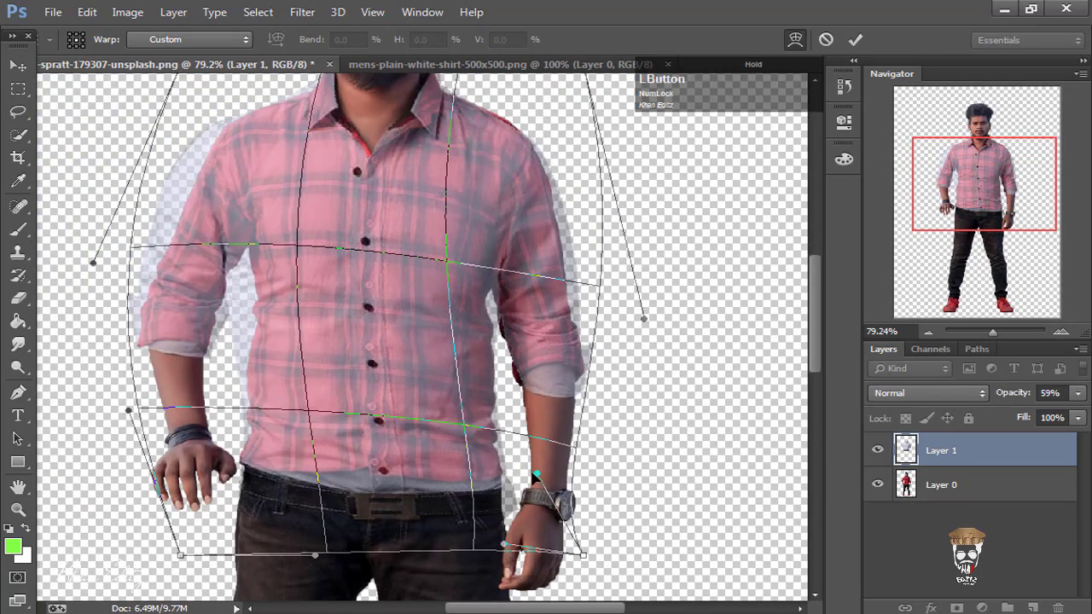
scroll(643, 295, "up", 5)
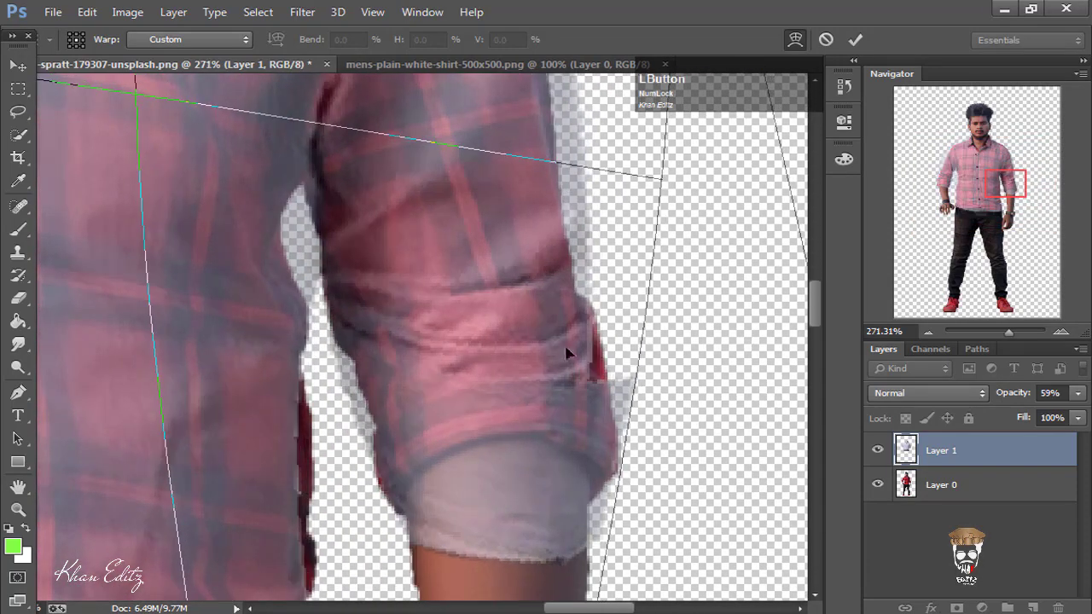
scroll(560, 427, "down", 5)
scroll(545, 138, "up", 4)
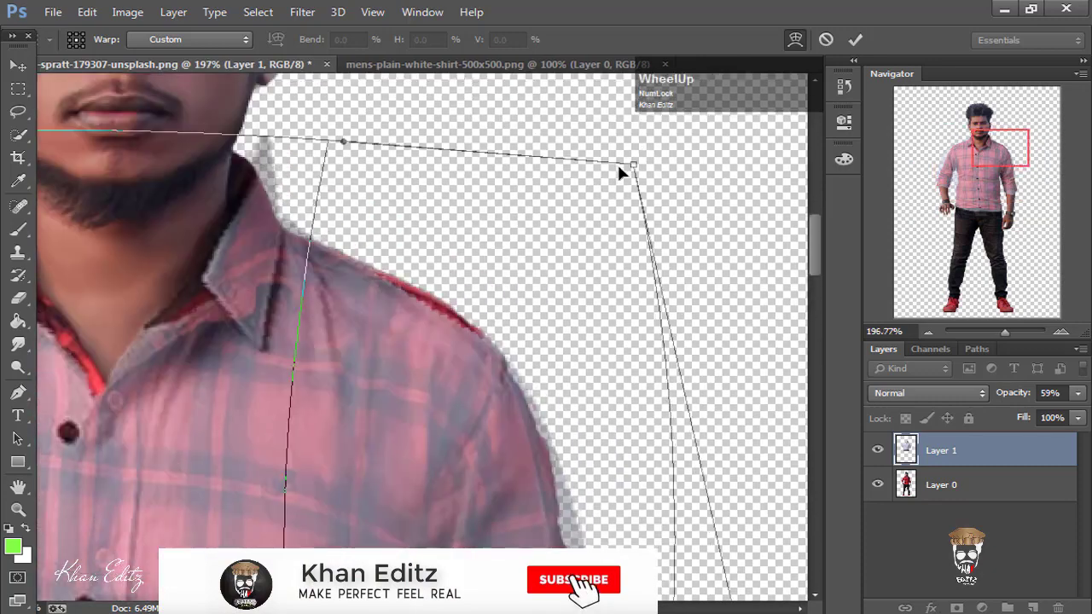
left_click_drag(633, 163, 634, 136)
scroll(631, 144, "down", 4)
scroll(682, 384, "up", 2)
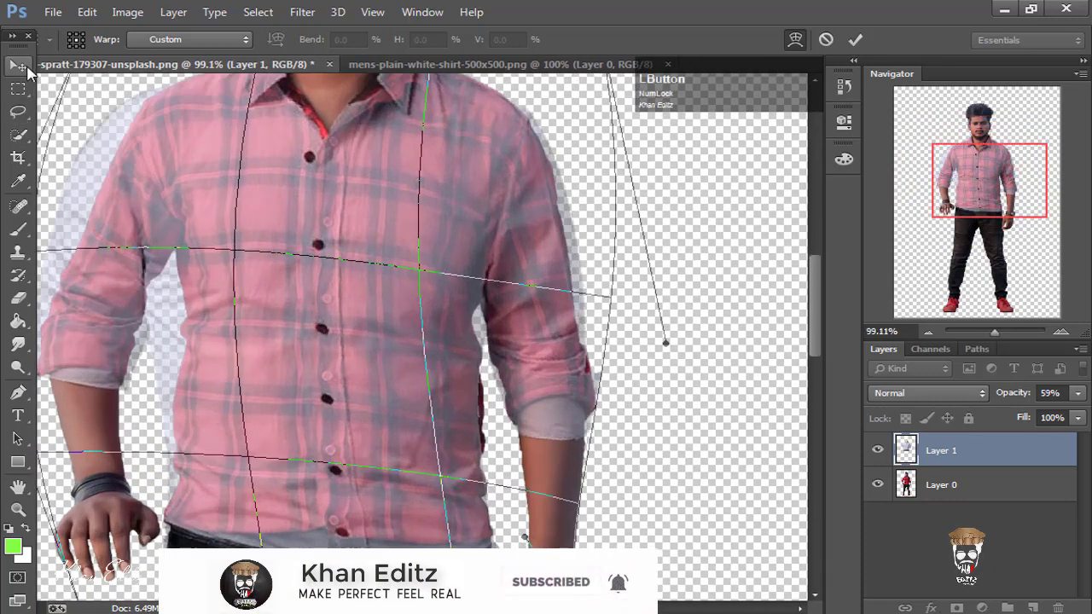
- Apply the warp and restore the white shirt layer's opacity to 100%
left_click(27, 70)
left_click(356, 261)
scroll(345, 267, "down", 1)
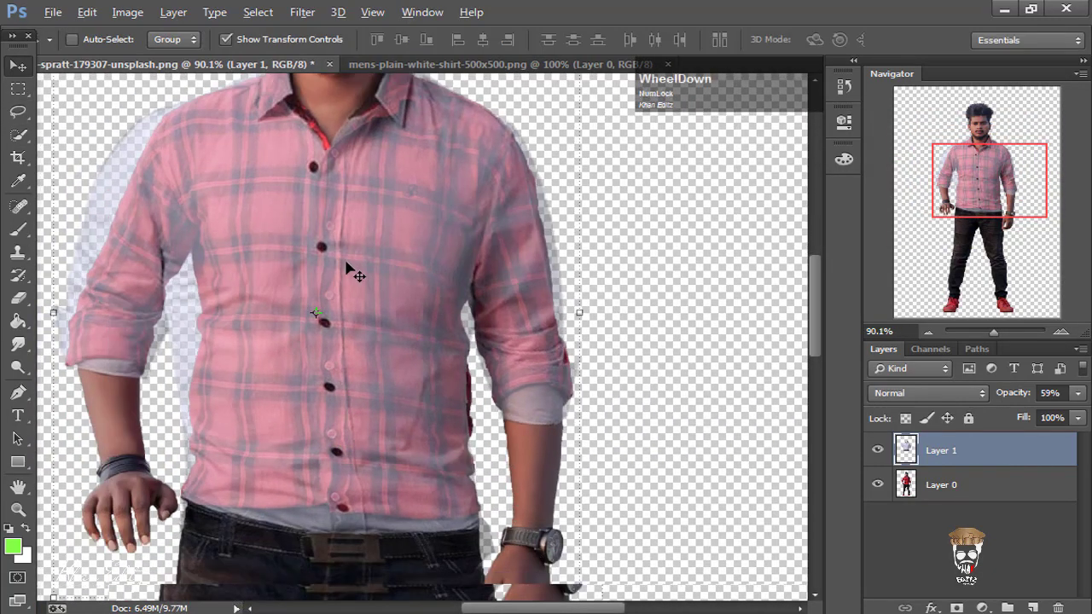
scroll(345, 267, "down", 2)
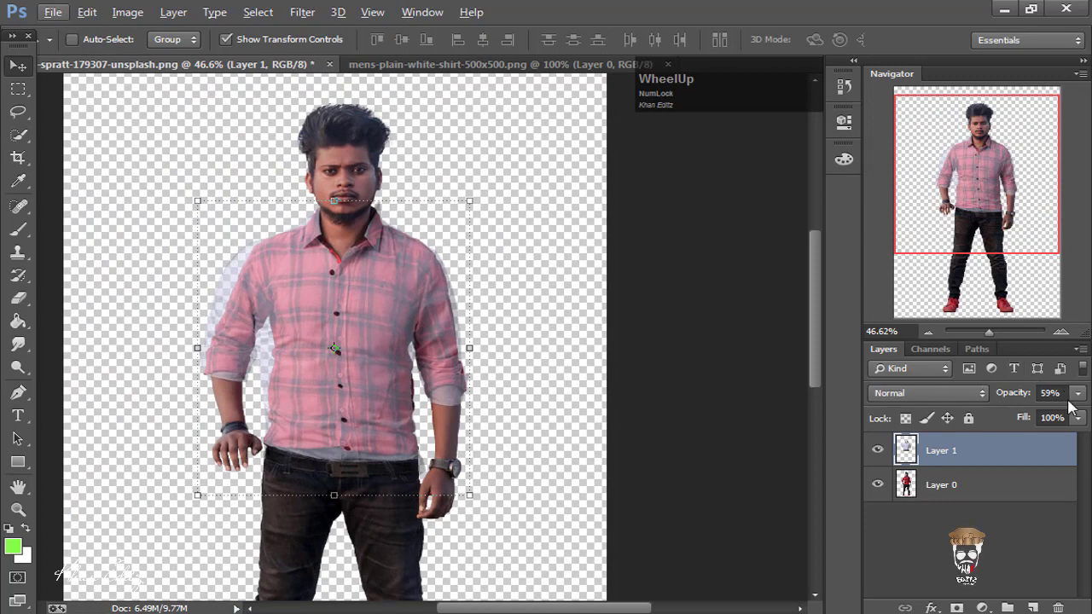
mouse_move(1078, 393)
left_mouse_down()
mouse_move(1062, 416)
mouse_move(1081, 413)
left_mouse_up()
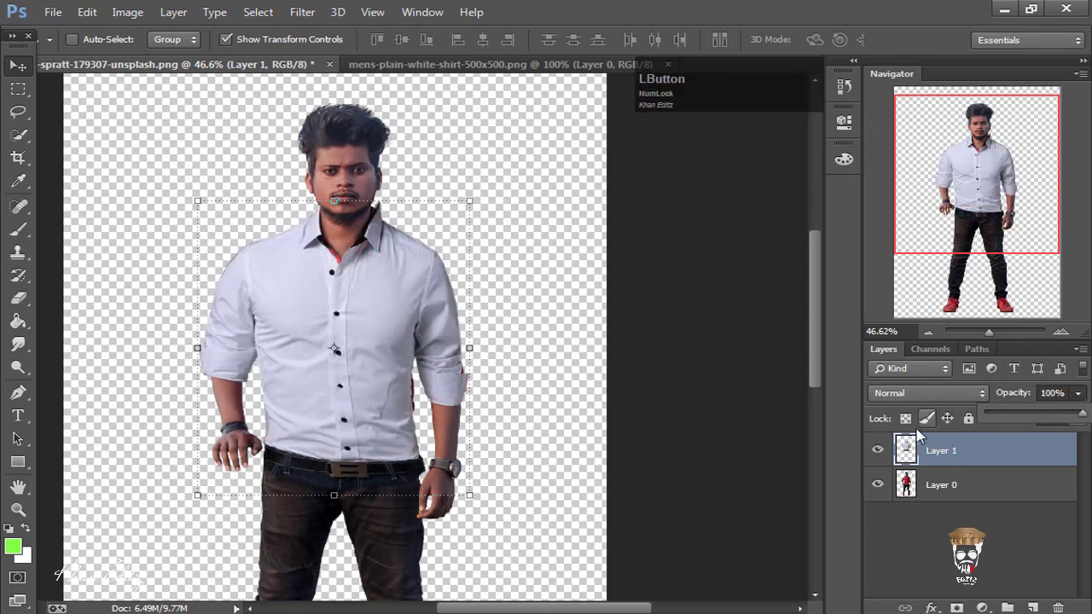
- Hide Layer 1 and draw a rectangular marquee about 13.08 by 24.83 in around the whole man on Layer 0
left_click(877, 450)
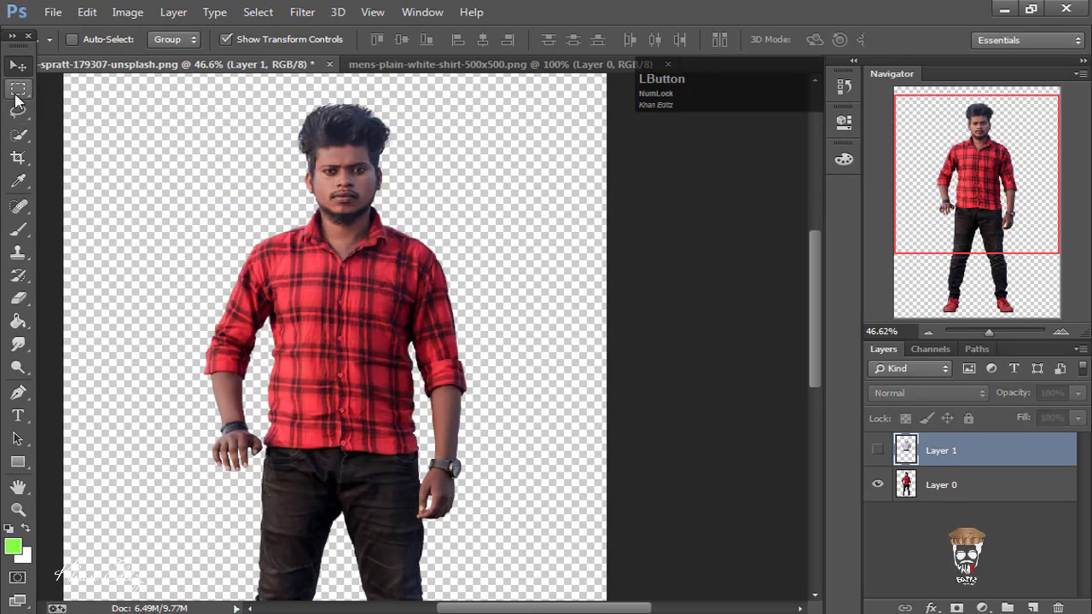
left_click(18, 91)
scroll(175, 170, "down", 1)
left_click(930, 484)
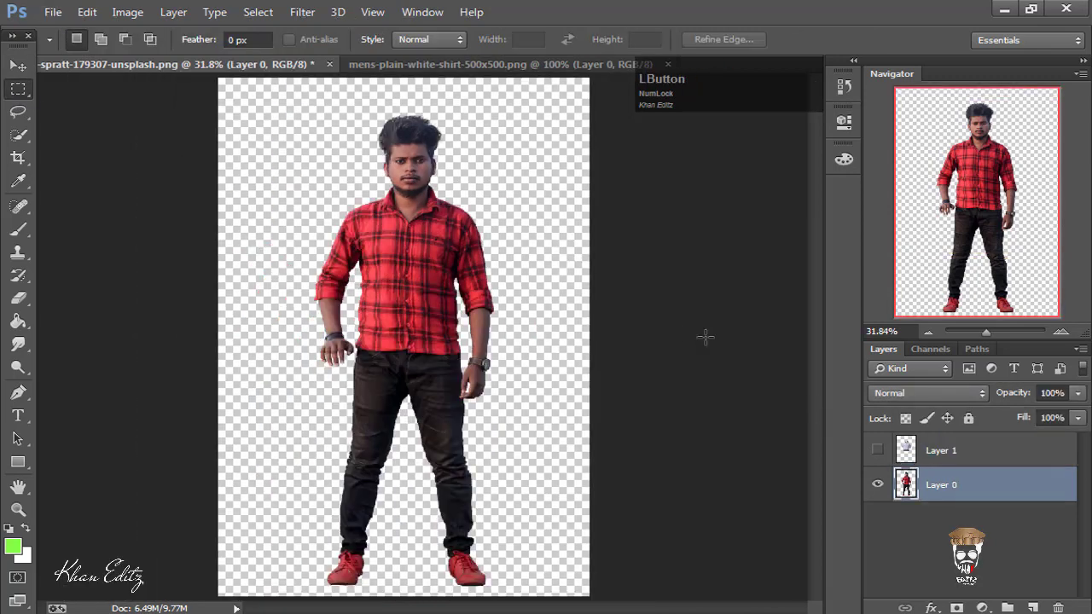
left_click_drag(496, 424, 555, 591)
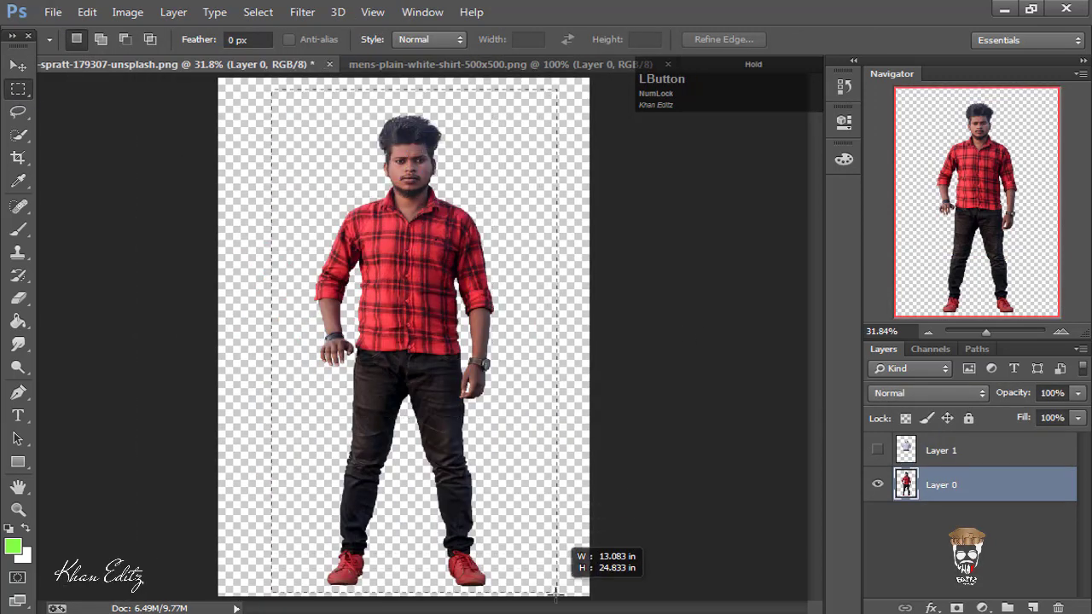
- Select the man's outline on Layer 0, show and activate Layer 1, and invert the selection
left_click(18, 137)
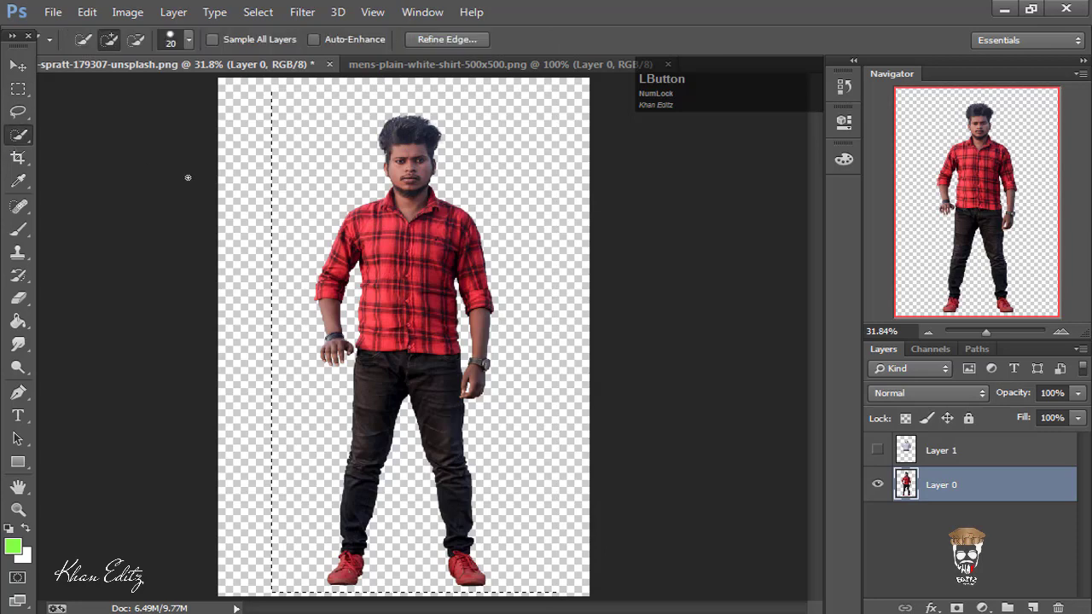
scroll(245, 194, "up", 4)
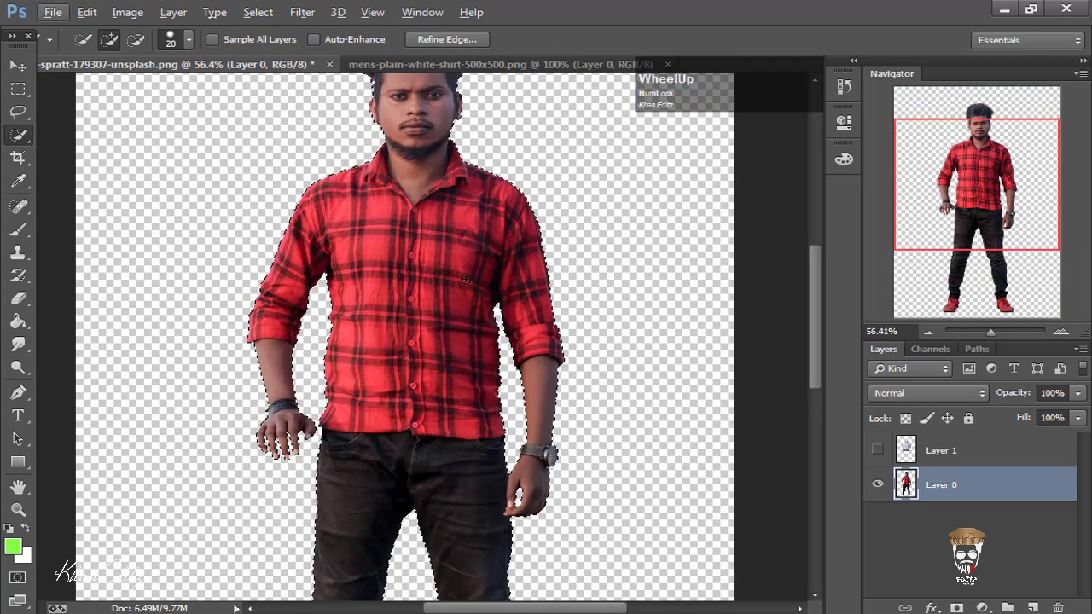
left_click(975, 462)
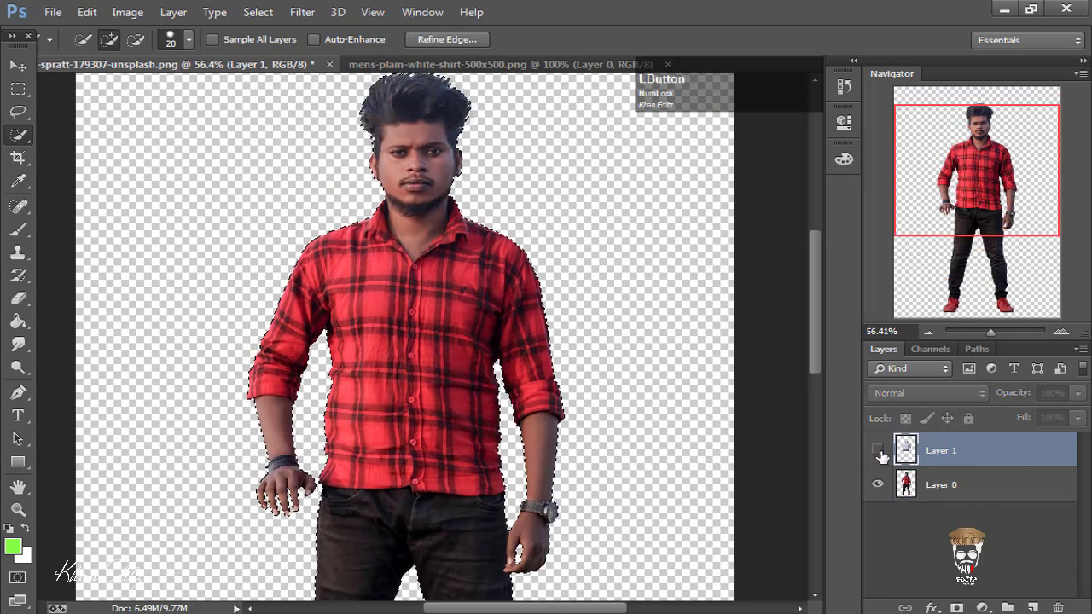
left_click(877, 450)
right_click(459, 320)
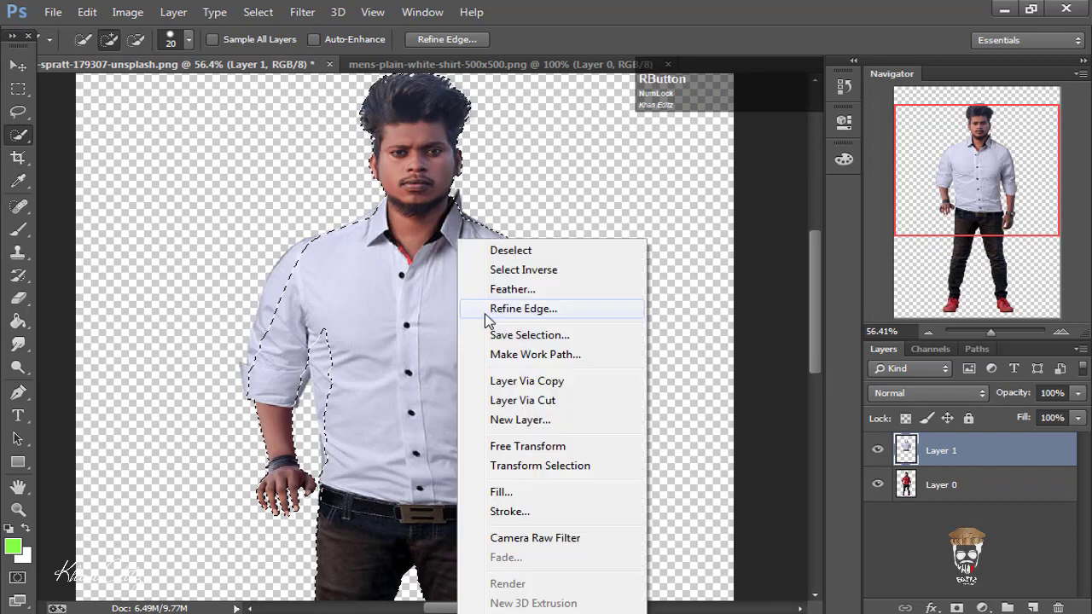
left_click(516, 270)
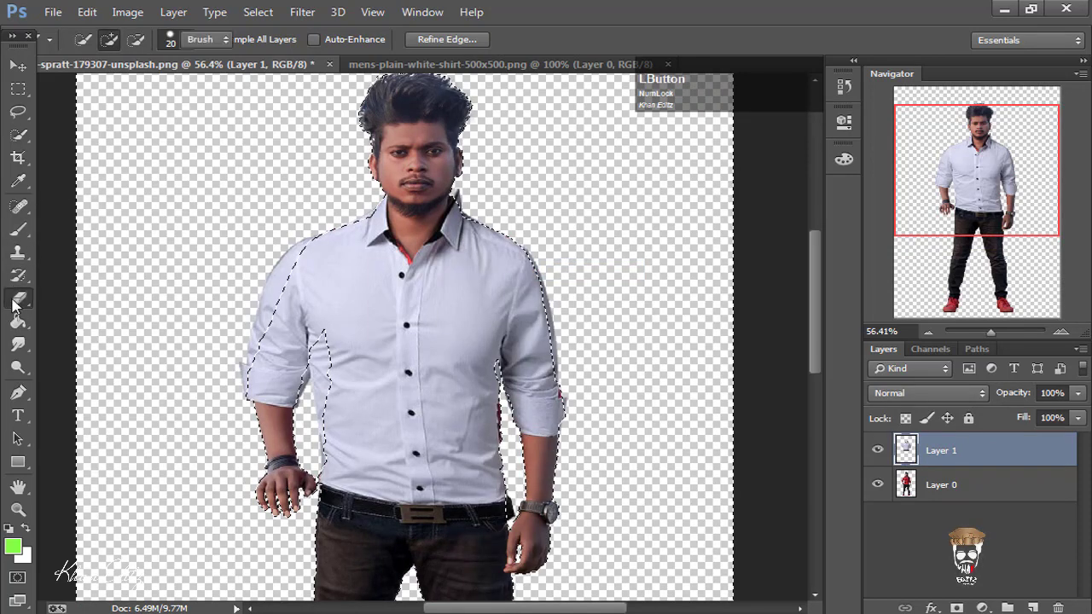
- Erase the white shirt spilling outside the man's outline on Layer 1 with a 332 px eraser, and clear the selection
right_click(461, 285)
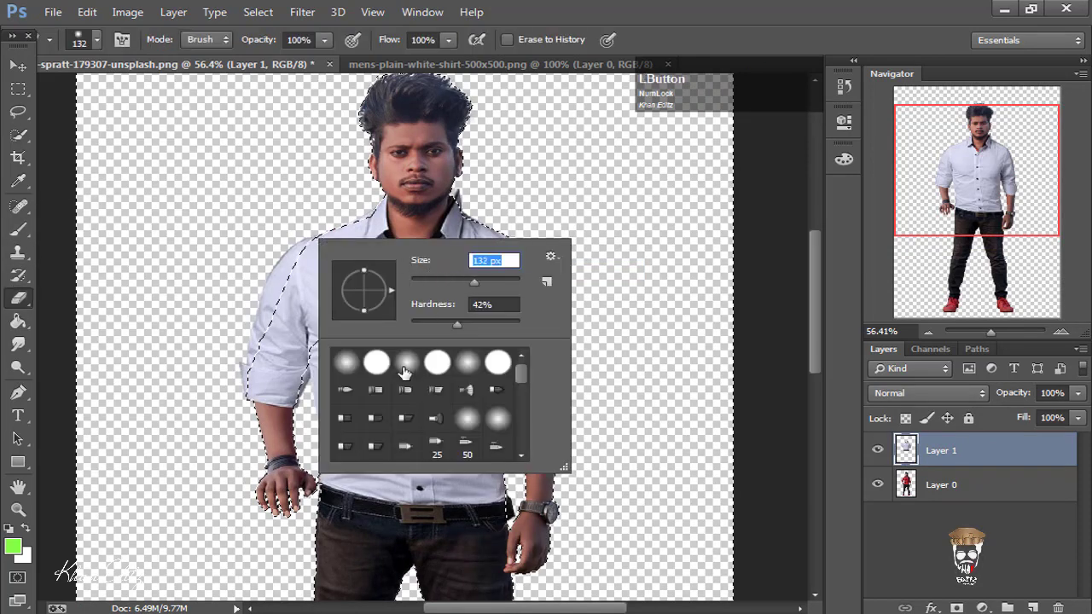
left_click(316, 215)
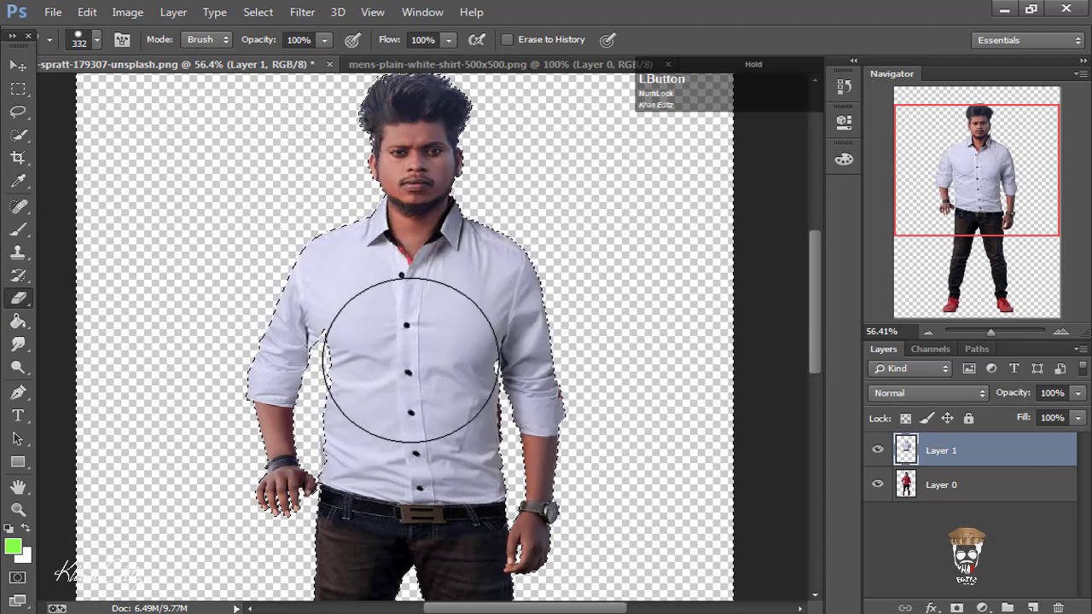
scroll(431, 427, "down", 3)
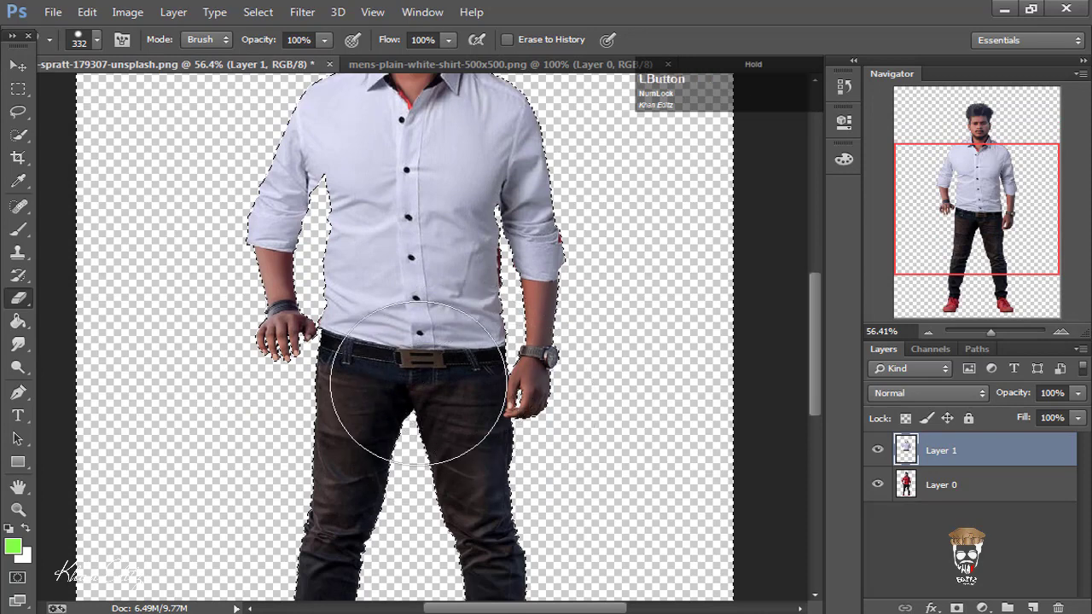
scroll(447, 194, "up", 3)
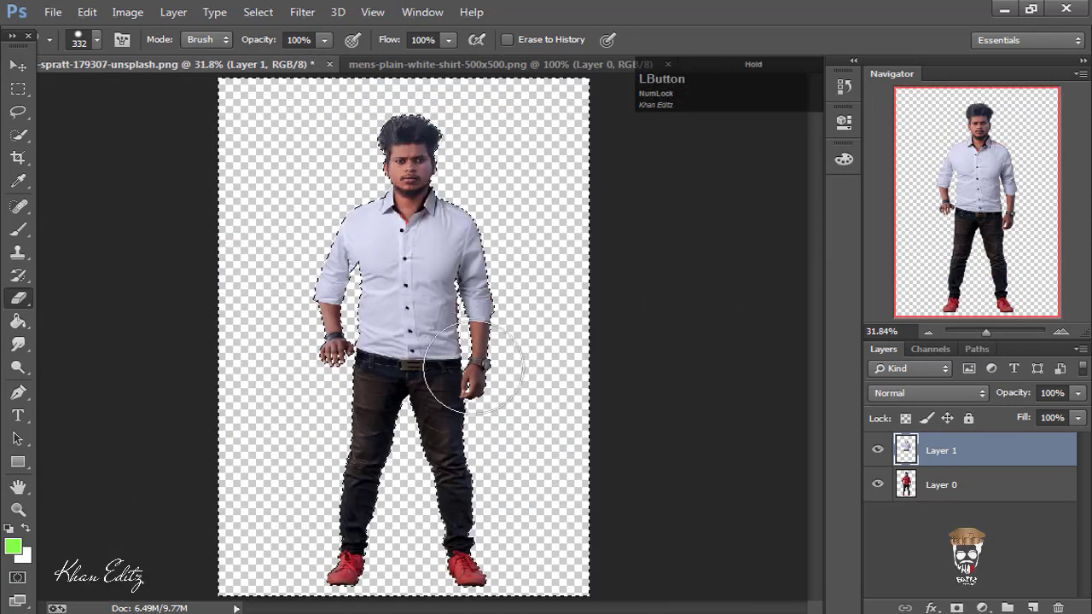
left_click(19, 88)
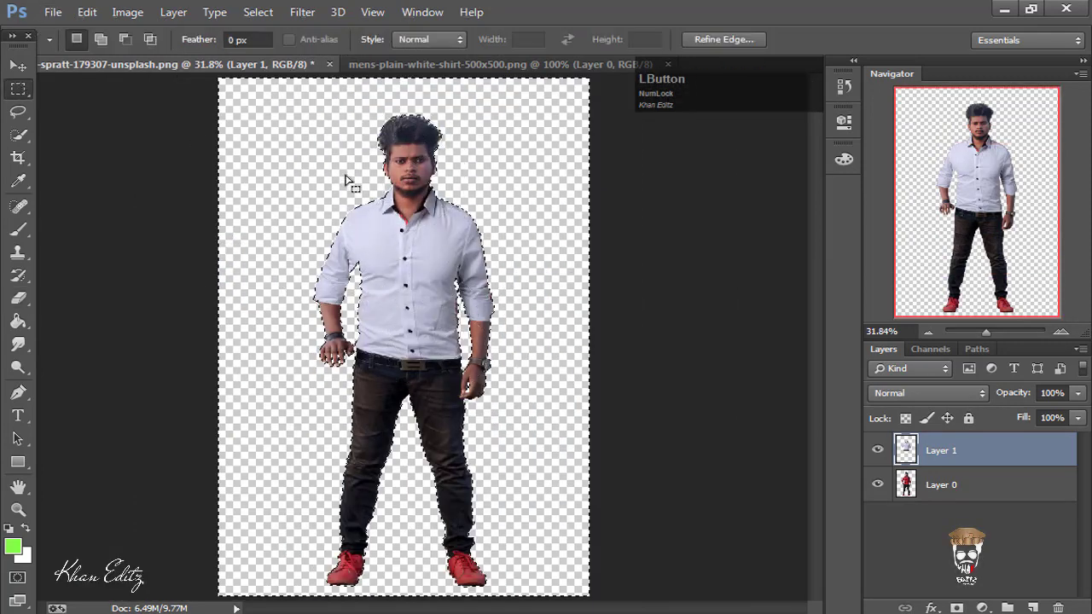
- Hide Layer 1 and erase most of the red plaid shirt's torso and sleeves from Layer 0 with a 96 px eraser
scroll(478, 341, "up", 5)
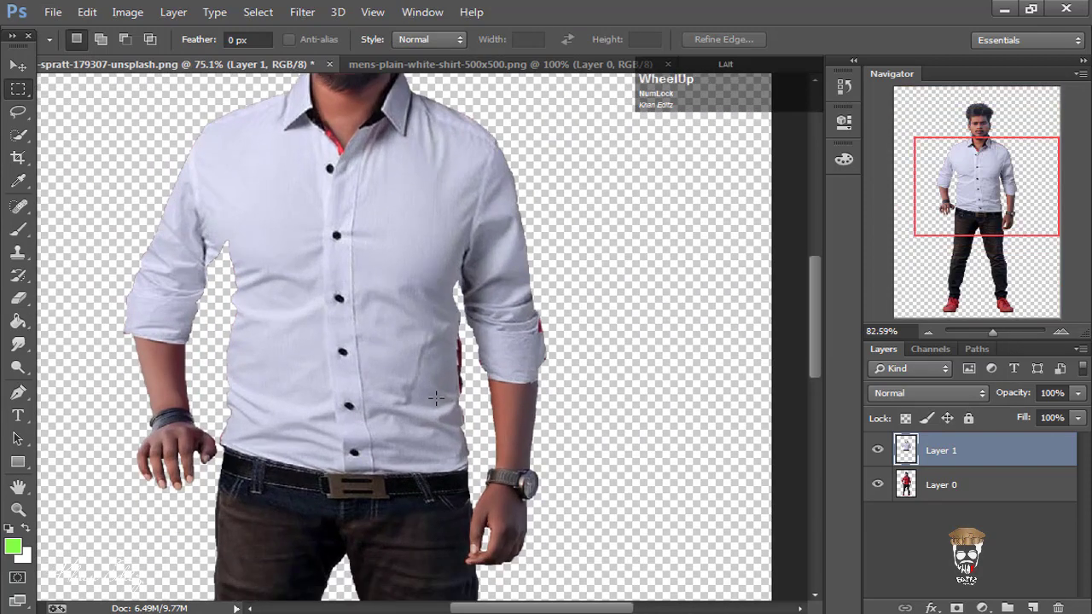
scroll(440, 389, "up", 1)
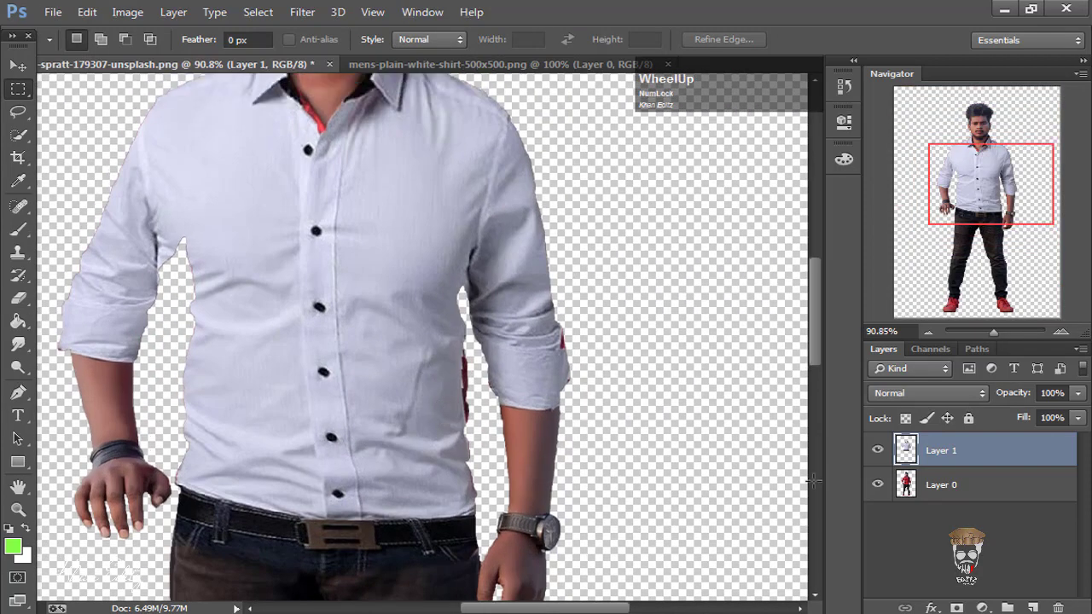
left_click(877, 450)
left_click(924, 487)
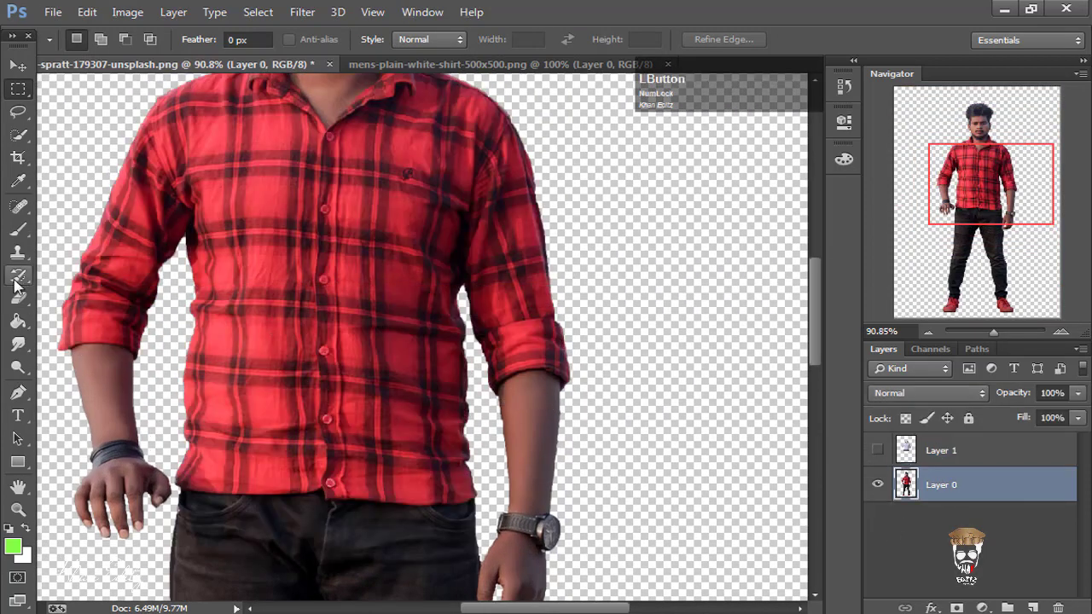
right_click(380, 325)
left_click_drag(317, 295, 314, 325)
right_click(334, 324)
mouse_move(220, 227)
left_mouse_down()
mouse_move(200, 172)
mouse_move(195, 257)
mouse_move(107, 301)
mouse_move(539, 296)
mouse_move(584, 319)
mouse_move(482, 173)
mouse_move(314, 266)
mouse_move(224, 187)
left_mouse_up()
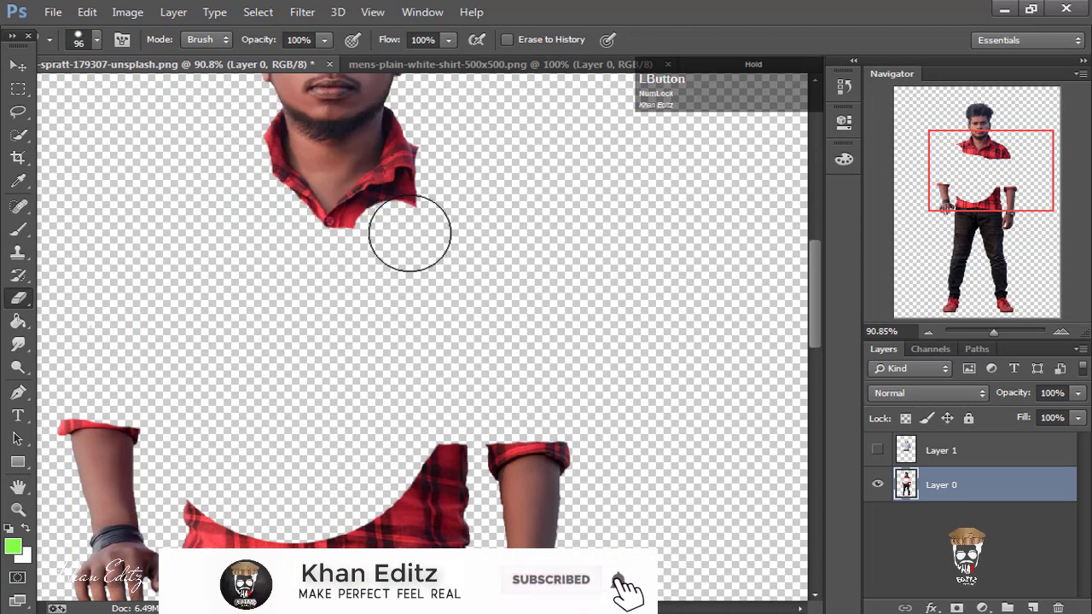
scroll(454, 280, "down", 2)
mouse_move(440, 382)
left_mouse_down()
mouse_move(439, 446)
mouse_move(207, 438)
left_mouse_up()
- Trim the red shirt remnant along the waistband on Layer 0 with a 29 px eraser at 100% hardness
right_click(207, 438)
left_click_drag(353, 424, 339, 425)
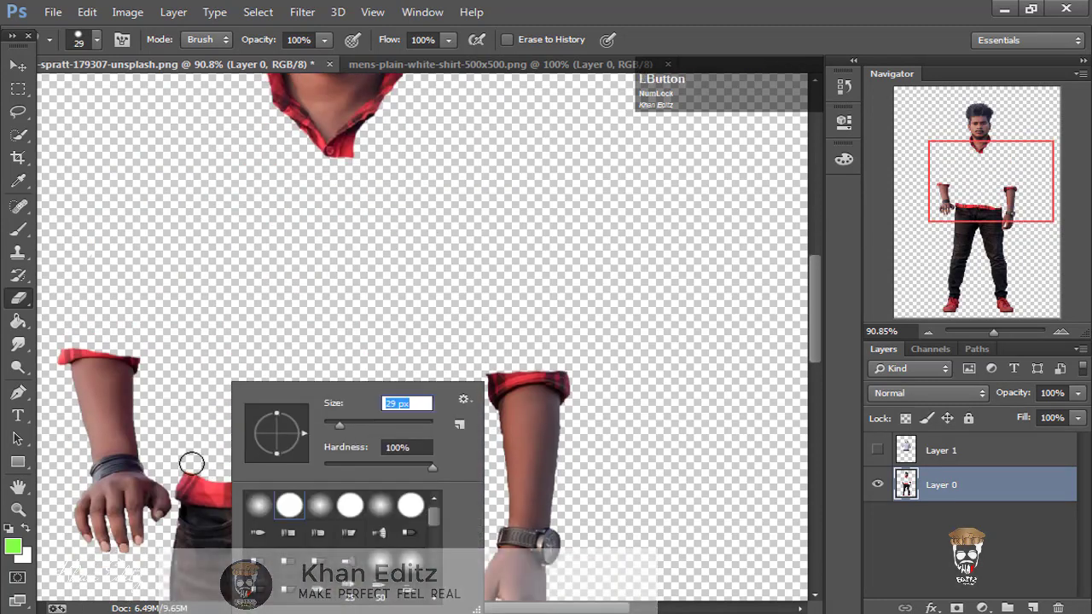
scroll(151, 490, "up", 6)
left_click_drag(354, 463, 483, 467)
scroll(545, 426, "down", 2)
scroll(585, 402, "right", 5)
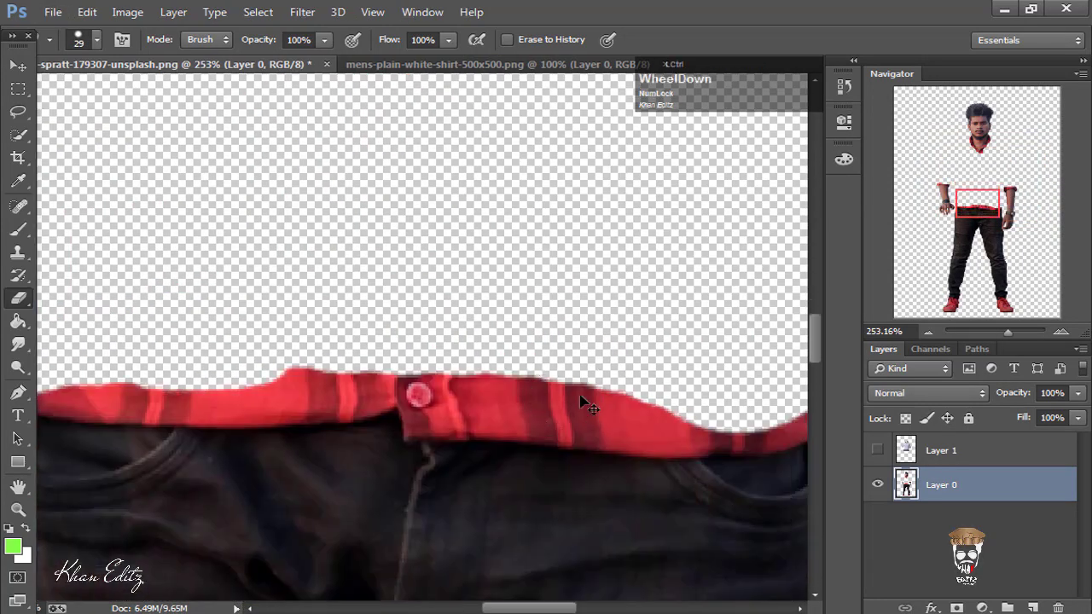
mouse_move(663, 402)
left_mouse_down()
mouse_move(365, 408)
mouse_move(313, 389)
left_mouse_up()
key("ctrl+z")
left_click_drag(653, 376, 162, 374)
- Erase the red plaid cuff from the watch arm on Layer 0 and show Layer 1 again
scroll(412, 241, "down", 7)
scroll(412, 240, "down", 4)
scroll(638, 128, "up", 9)
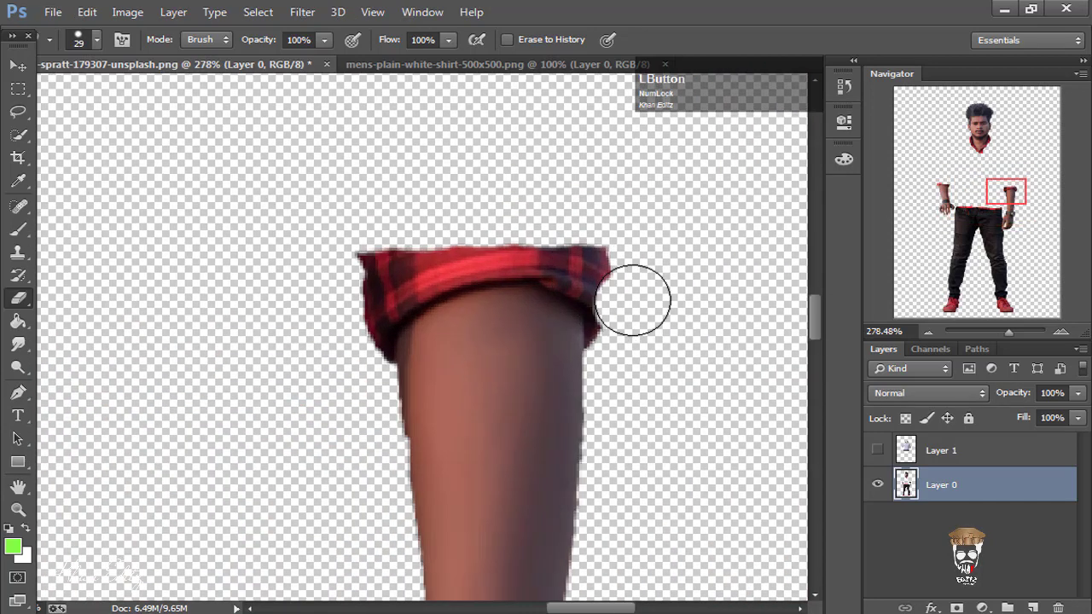
left_click_drag(636, 300, 348, 321)
scroll(366, 344, "down", 9)
scroll(230, 291, "up", 5)
scroll(231, 292, "down", 2)
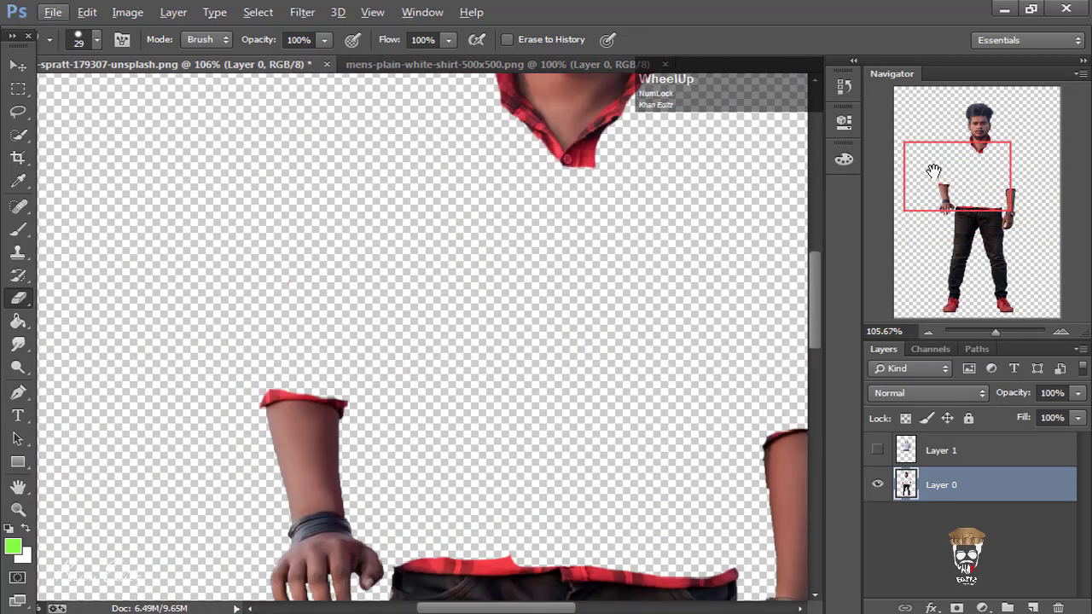
scroll(230, 292, "up", 3)
left_click(876, 450)
- Smudge Layer 1's white neckline over the exposed red strip with a 46 px brush at 69% strength
scroll(511, 324, "up", 8)
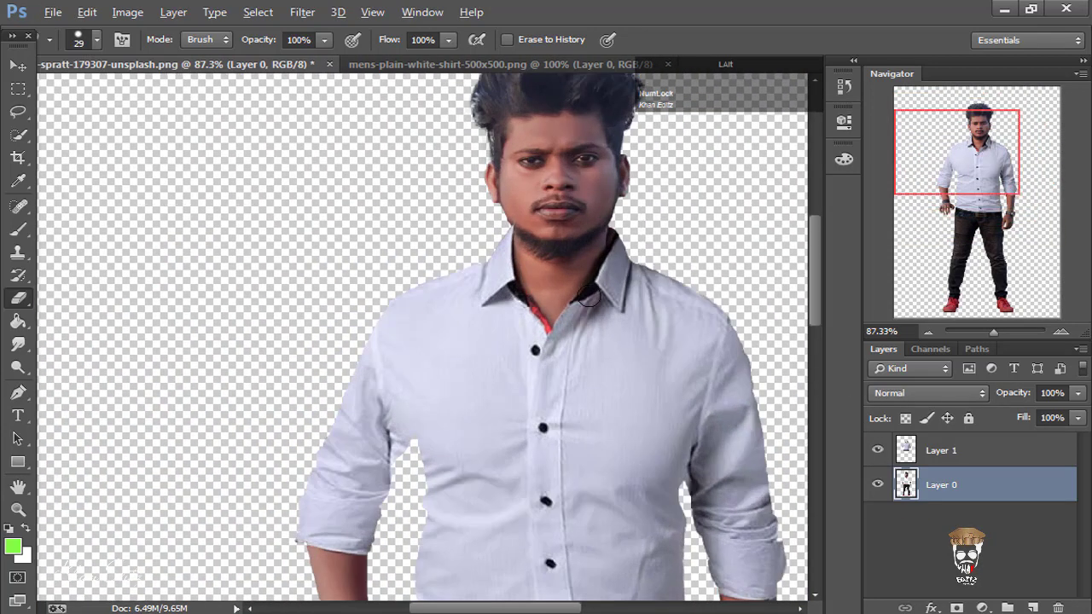
scroll(540, 366, "up", 3)
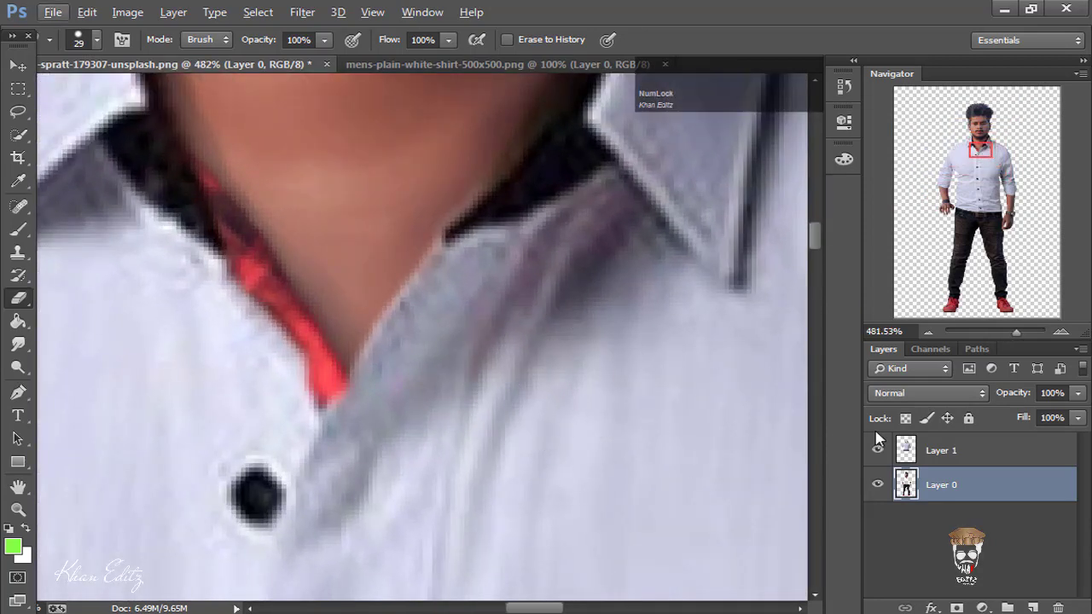
left_click(968, 461)
scroll(322, 390, "up", 2)
left_click(17, 344)
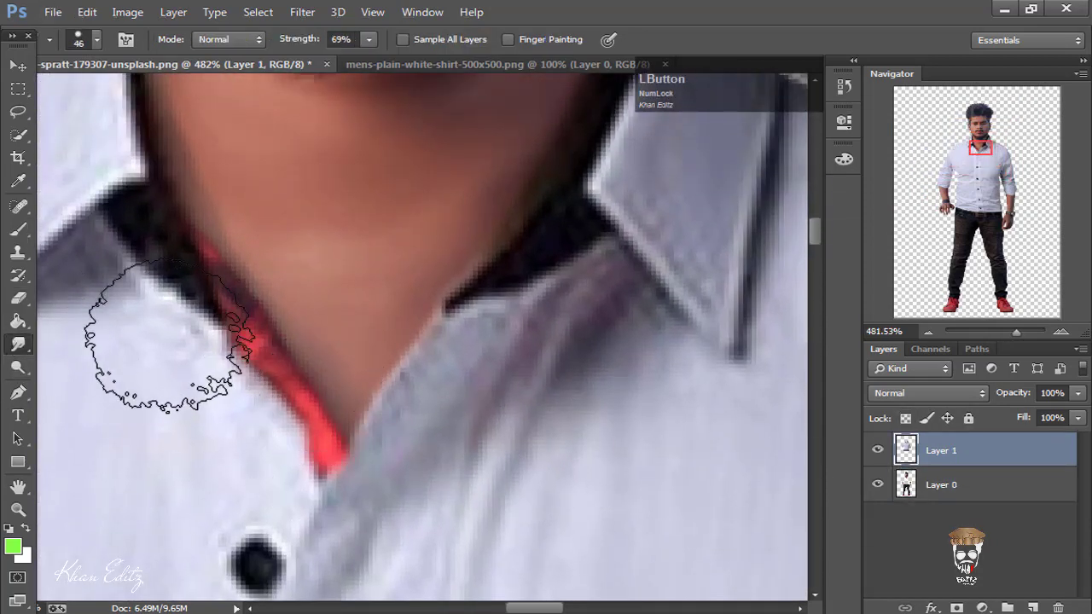
left_click_drag(203, 341, 231, 342)
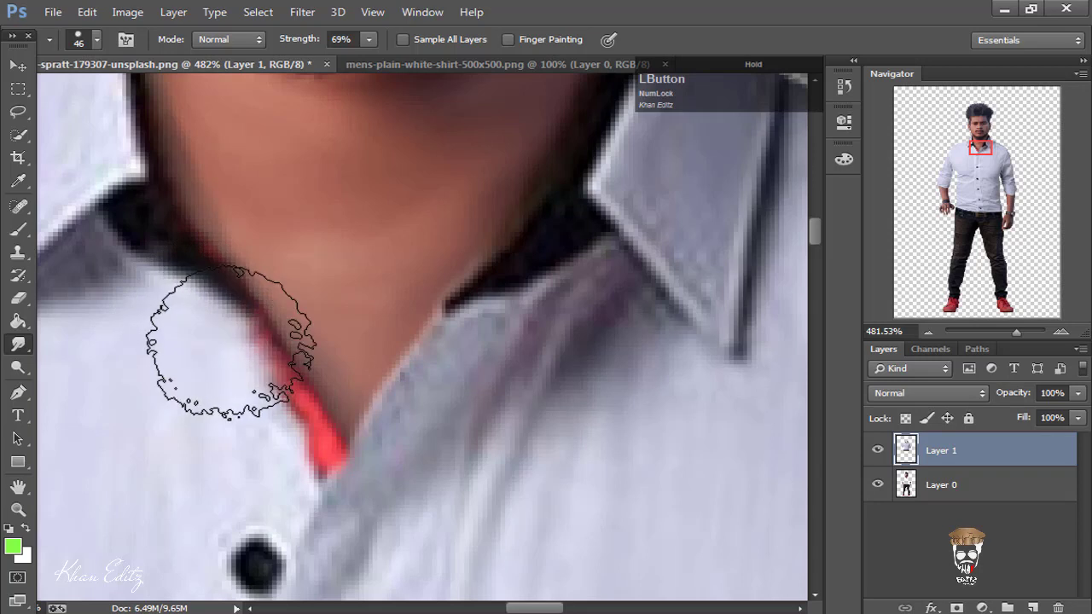
mouse_move(245, 408)
left_mouse_down()
mouse_move(287, 402)
mouse_move(302, 466)
mouse_move(341, 345)
left_mouse_up()
- Reduce the Smudge brush to 24 px and blend away the remaining red at the tip of the neckline
right_click(350, 347)
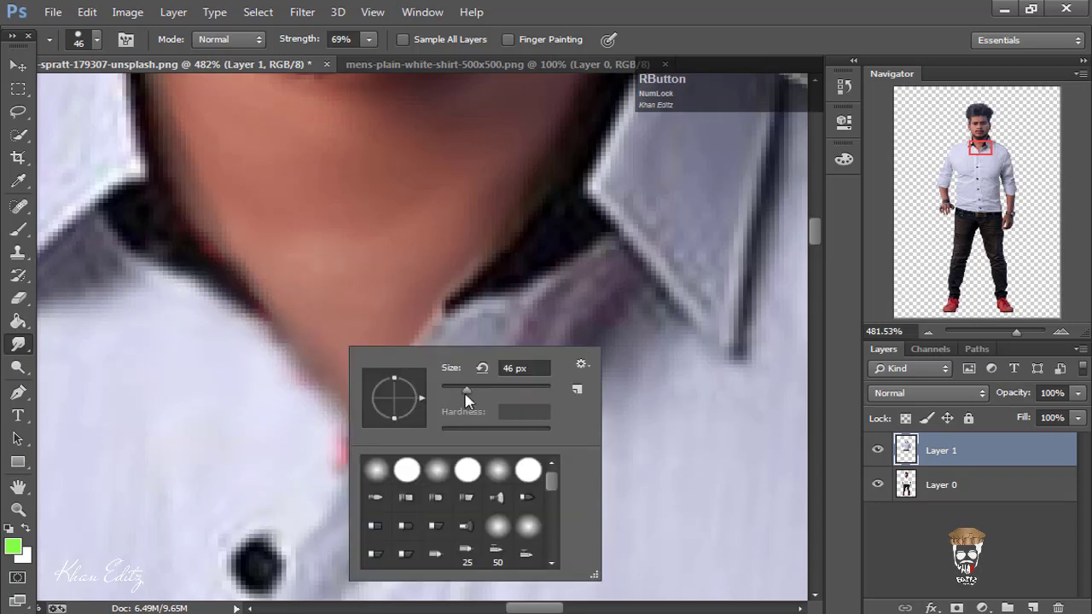
left_click(331, 342)
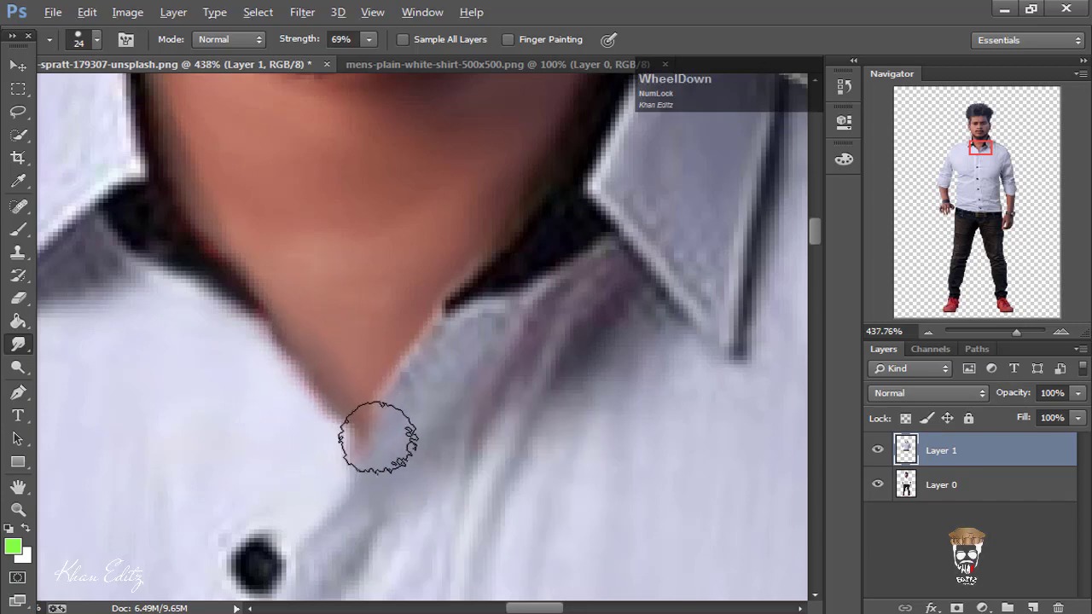
- Examine the collar and jaw edges up close, and check the white shirt's fit on the whole figure
scroll(412, 389, "down", 2)
scroll(414, 316, "up", 5)
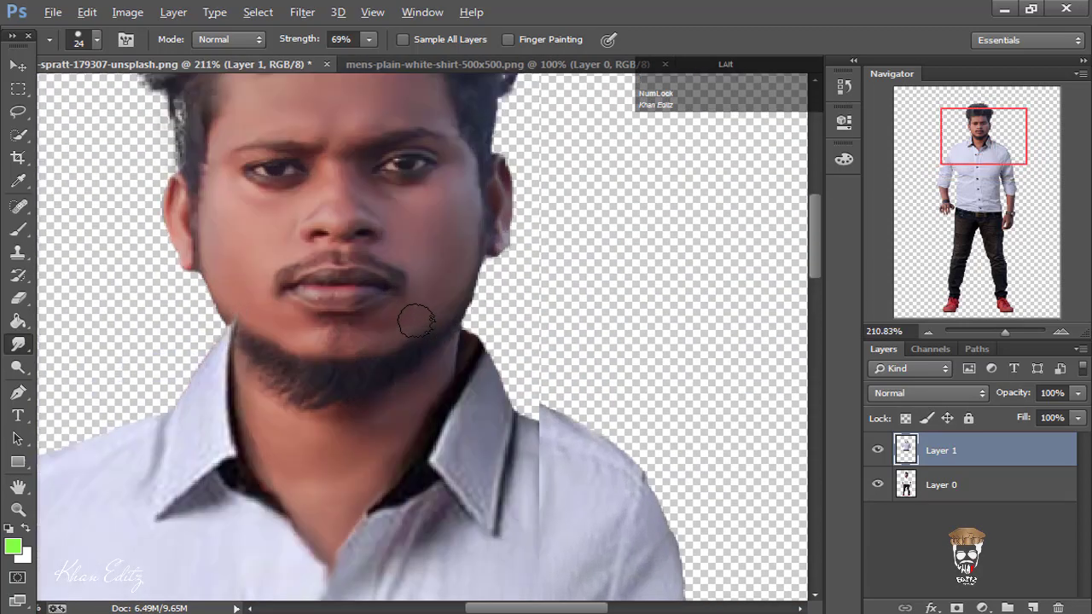
scroll(480, 345, "down", 2)
scroll(281, 322, "up", 5)
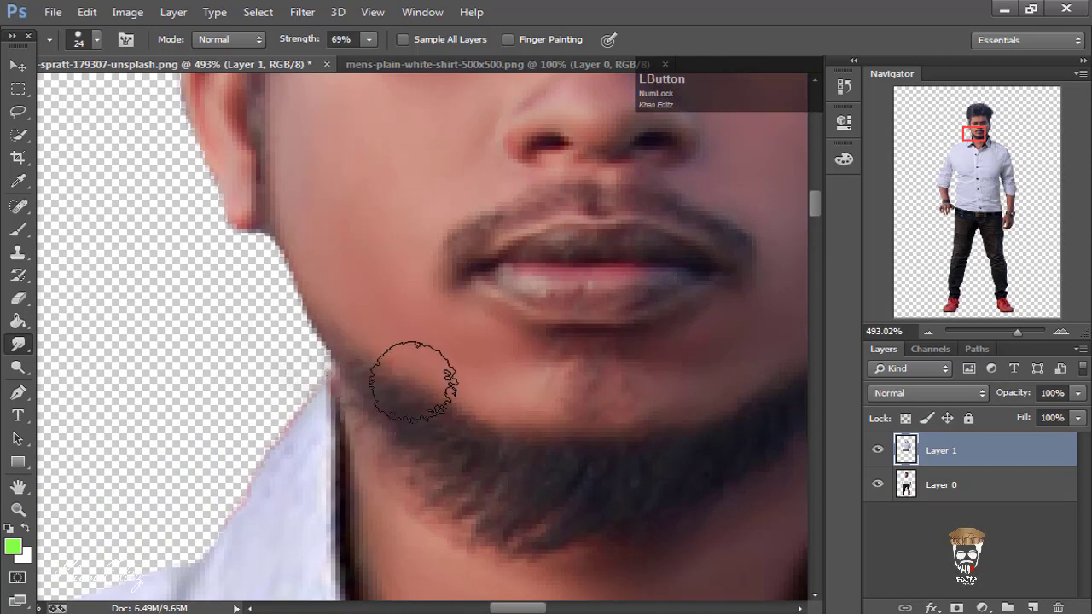
scroll(413, 381, "down", 3)
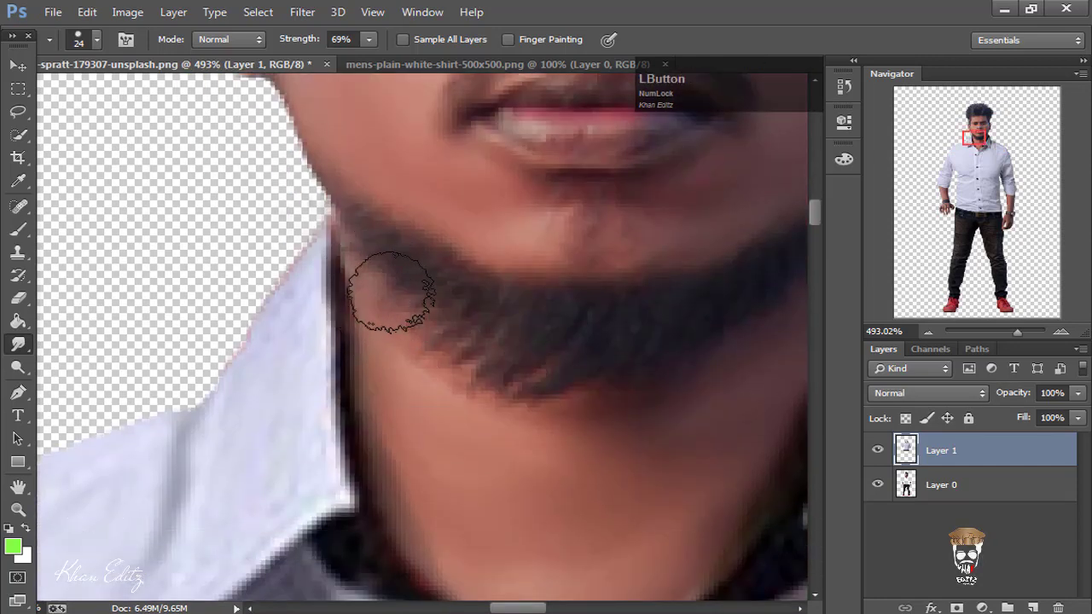
scroll(390, 292, "down", 8)
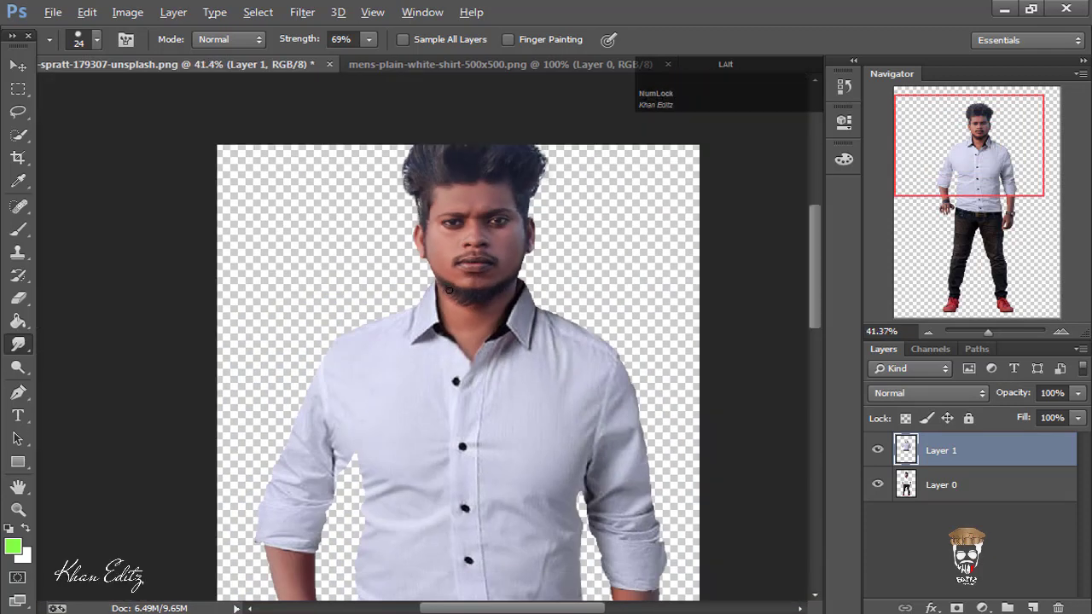
scroll(448, 290, "down", 2)
scroll(448, 292, "up", 3)
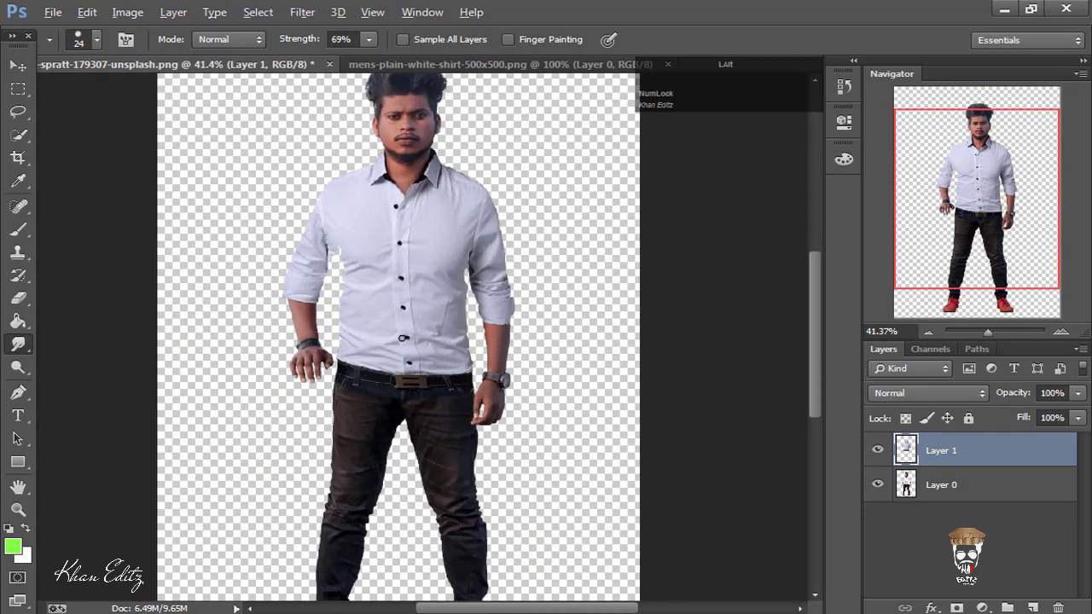
scroll(402, 337, "up", 2)
scroll(422, 351, "down", 1)
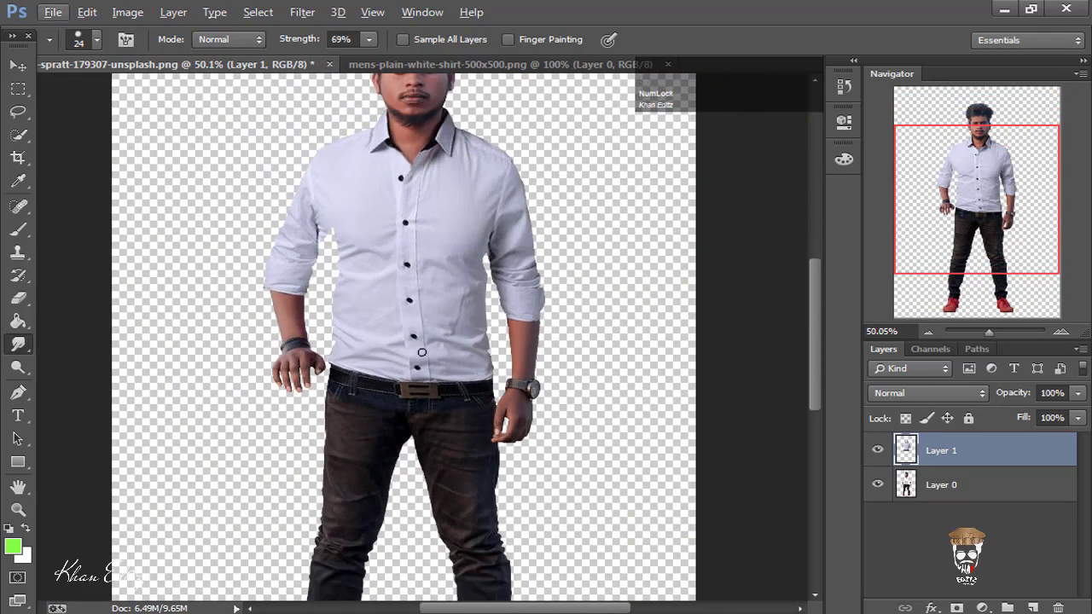
scroll(421, 351, "down", 2)
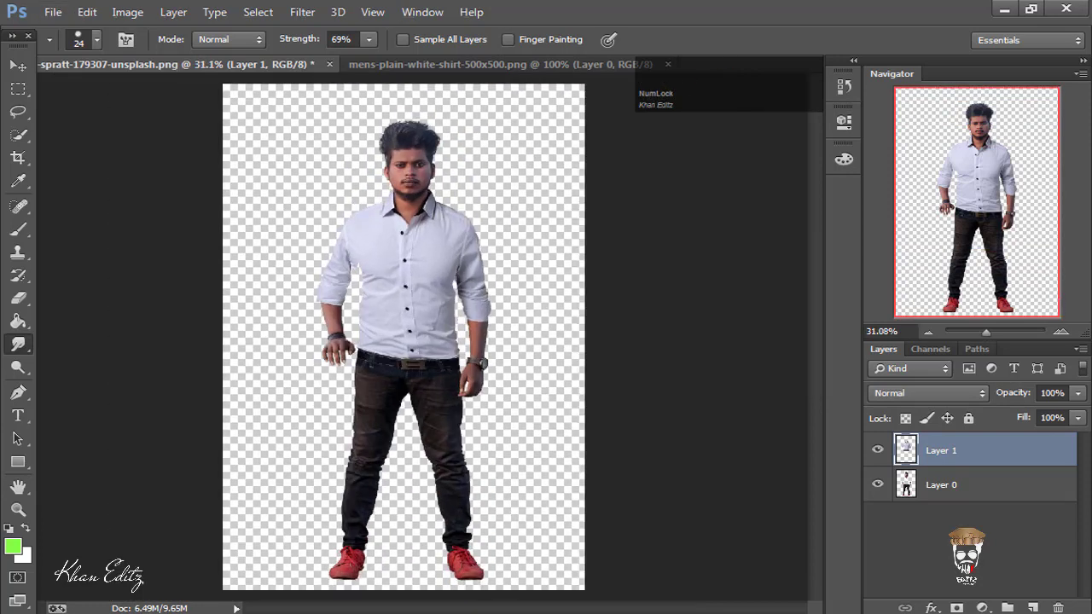
- Merge Layer 1 and Layer 0 into a single layer
left_click(954, 493, "ctrl")
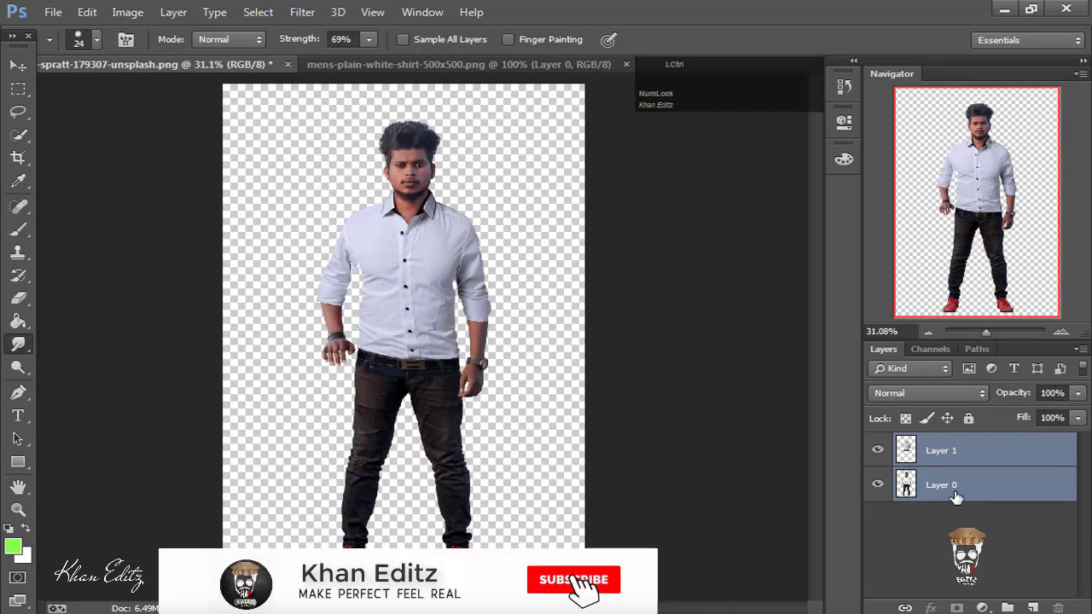
key("ctrl+e")
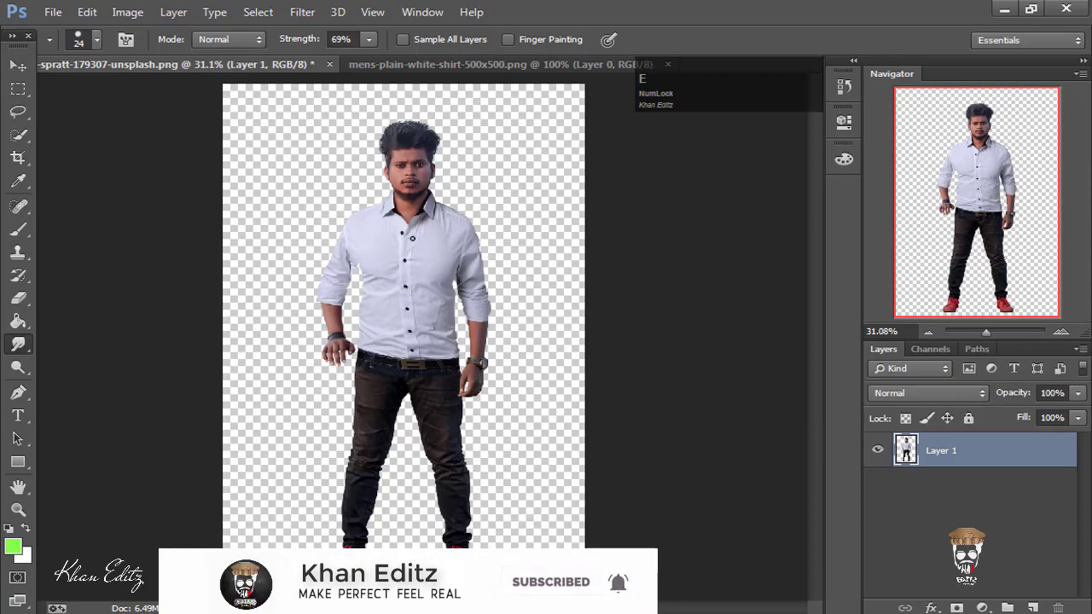